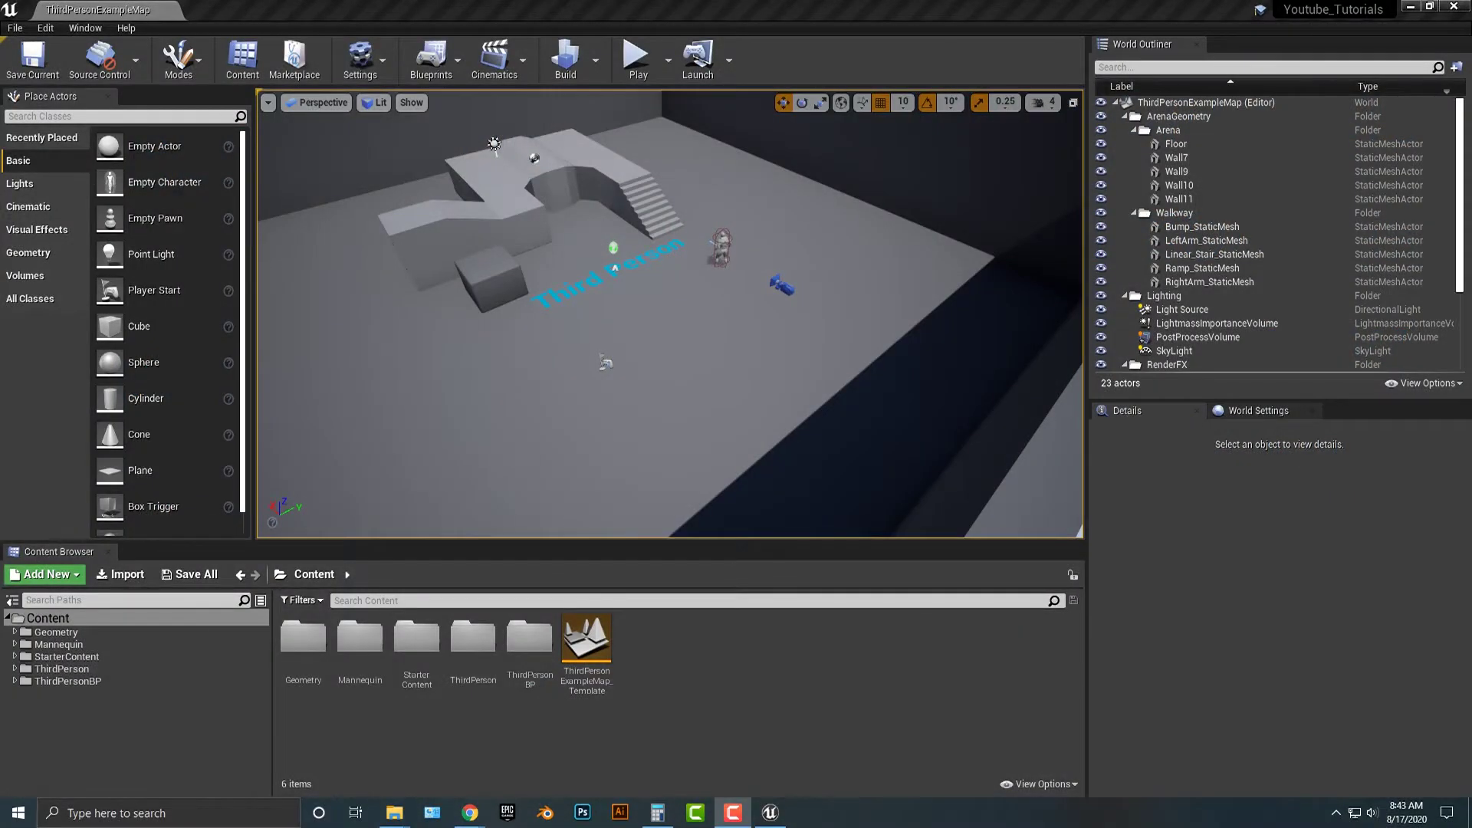
right_drag(670, 314, 548, 236)
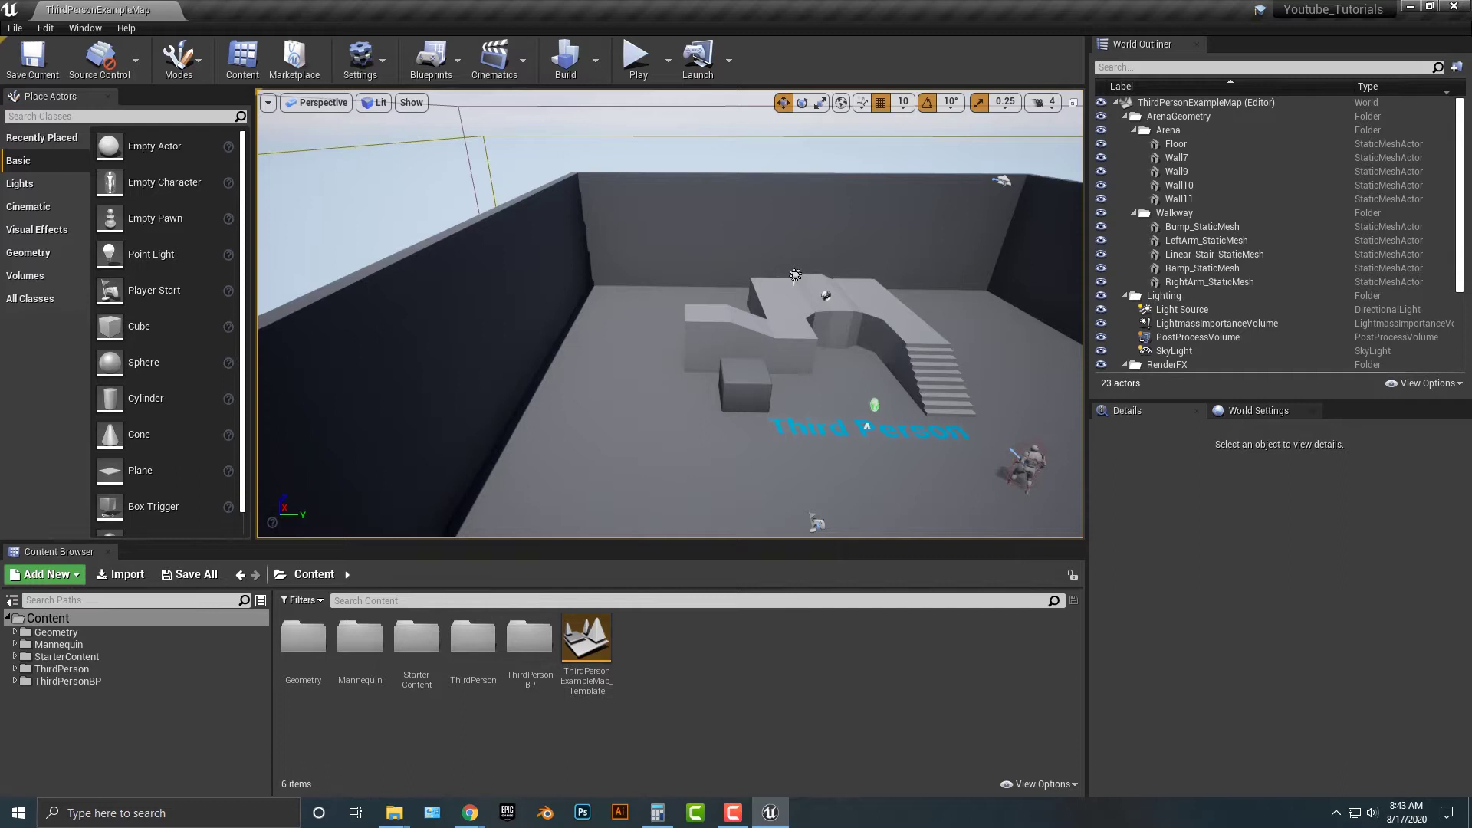
right_drag(670, 313, 741, 368)
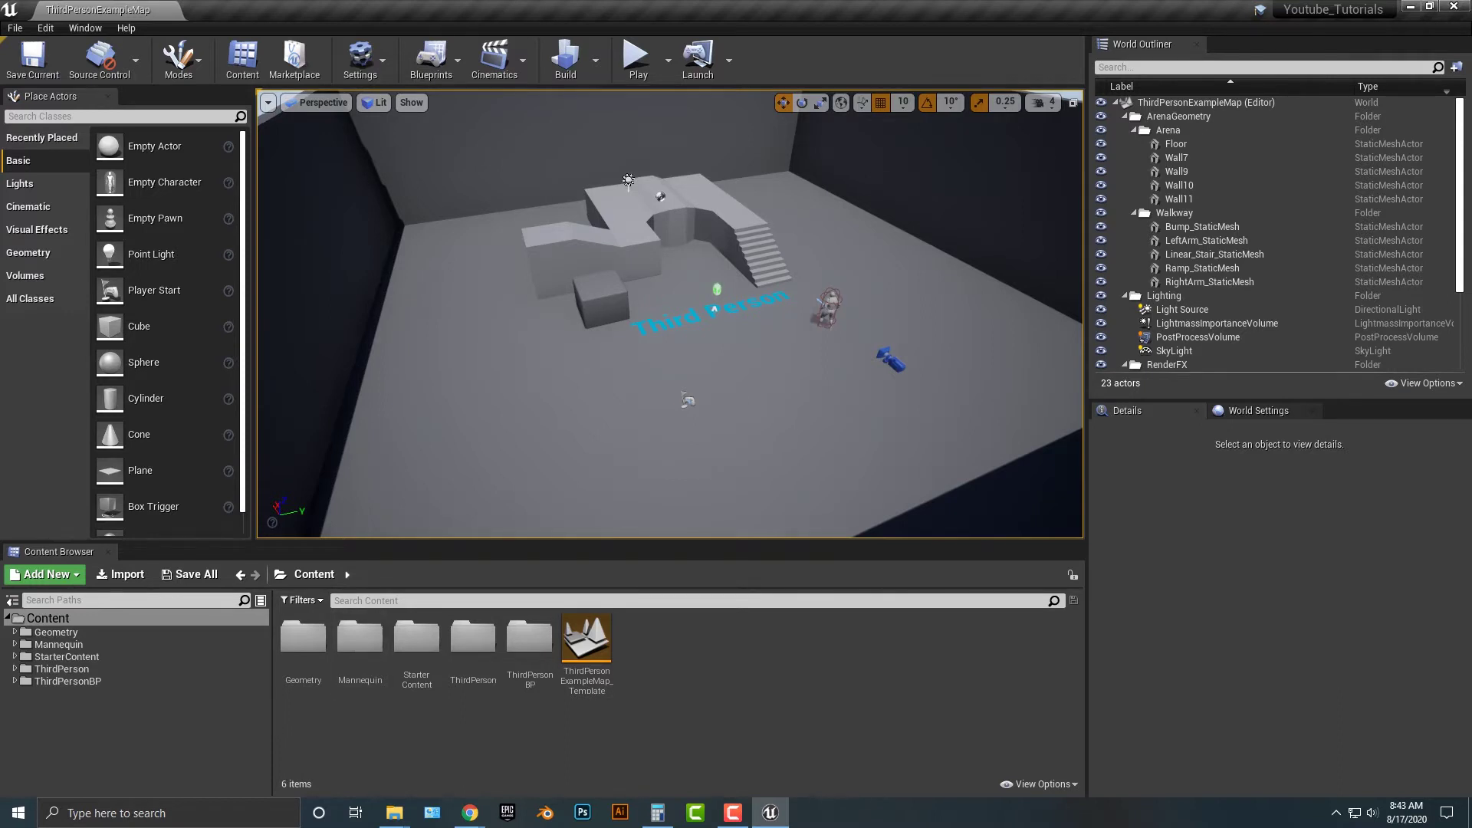
- Switch to Chrome and examine the Alata font page on Google Fonts
click(551, 750)
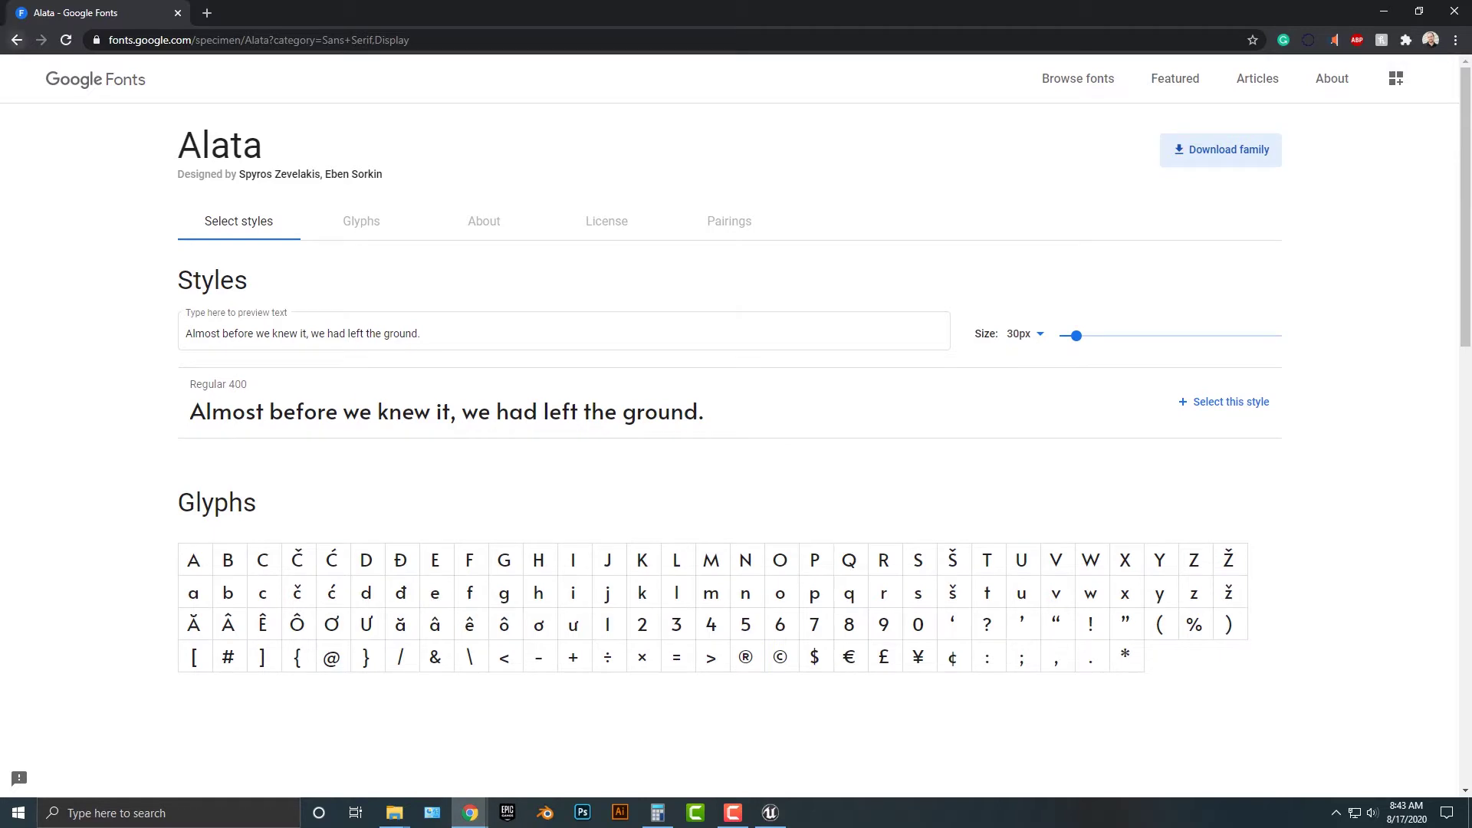
drag(1154, 132, 1154, 177)
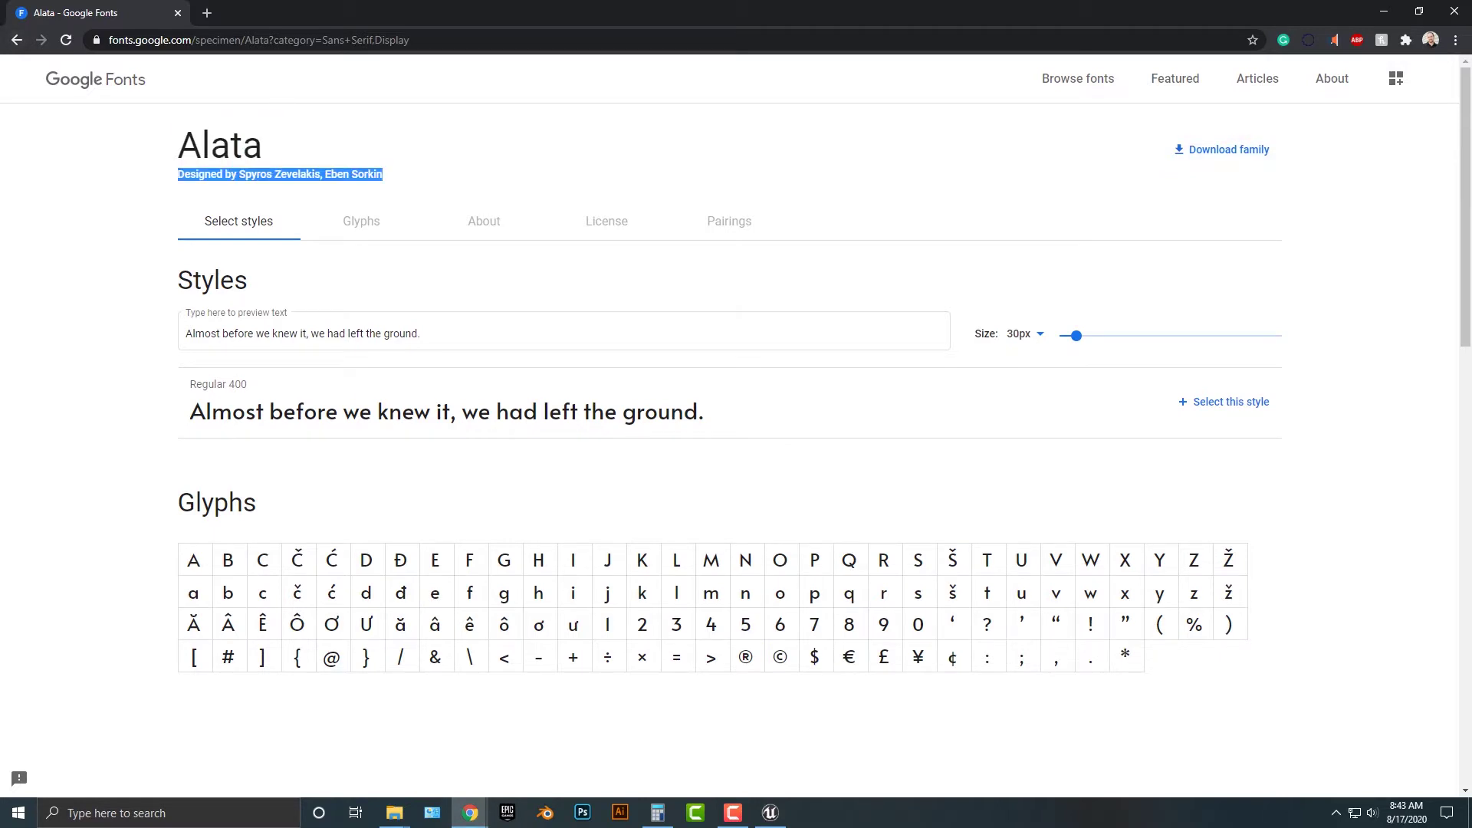
drag(178, 146, 262, 146)
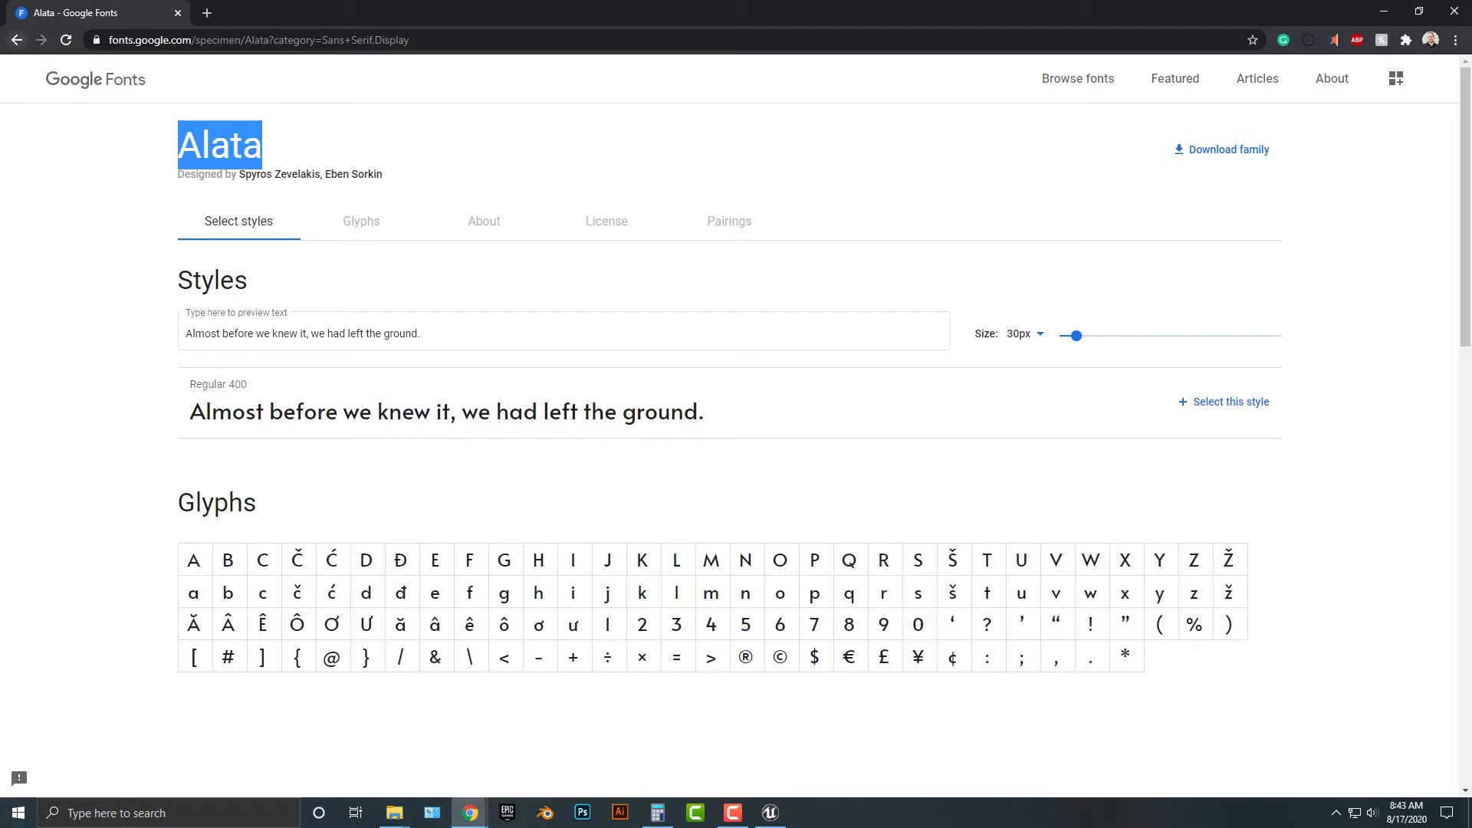
- Return to the Google Fonts catalogue, clear the category filter, and look through the available font families
key(alt+Left)
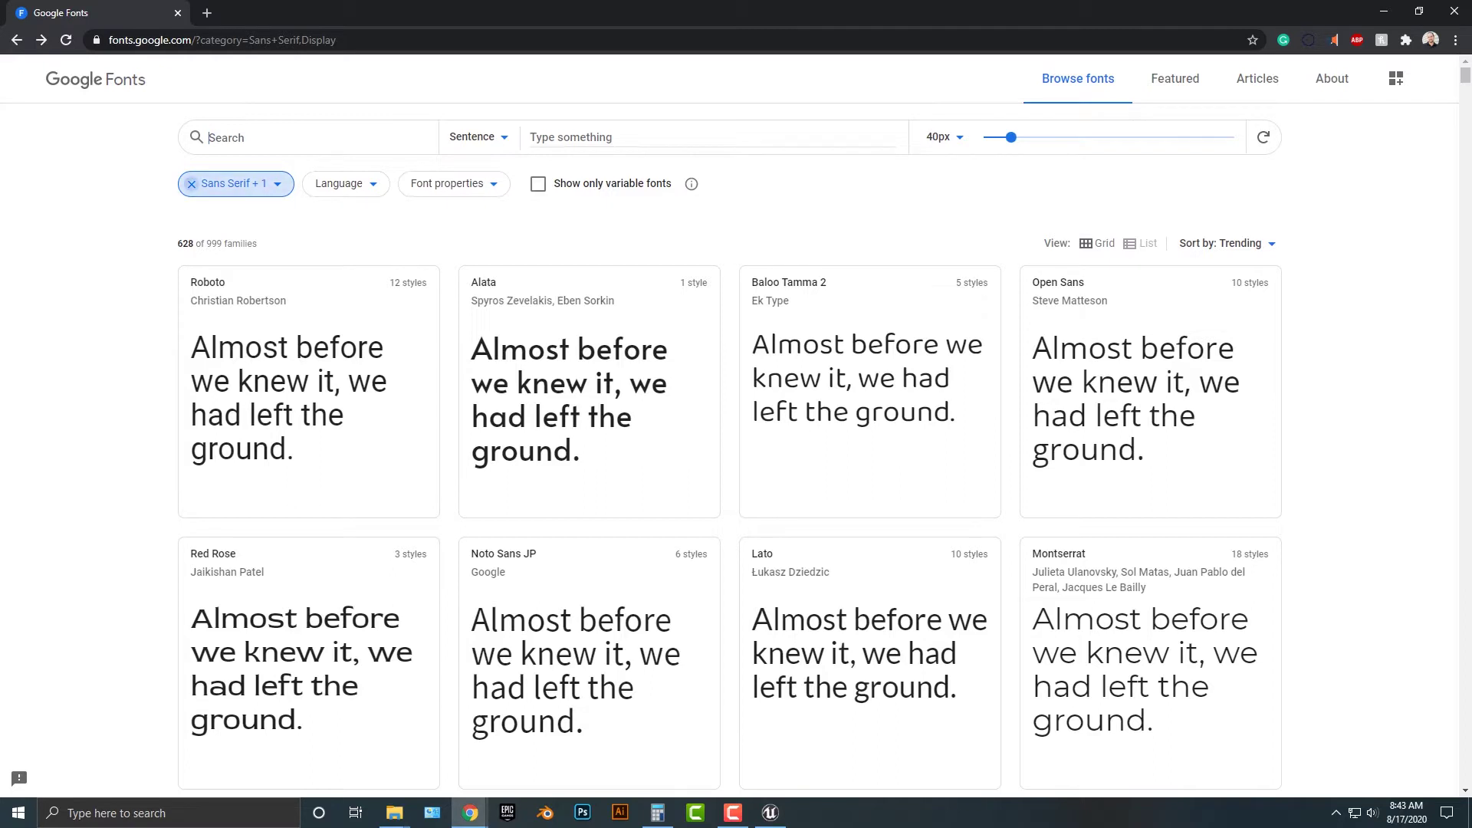
click(192, 185)
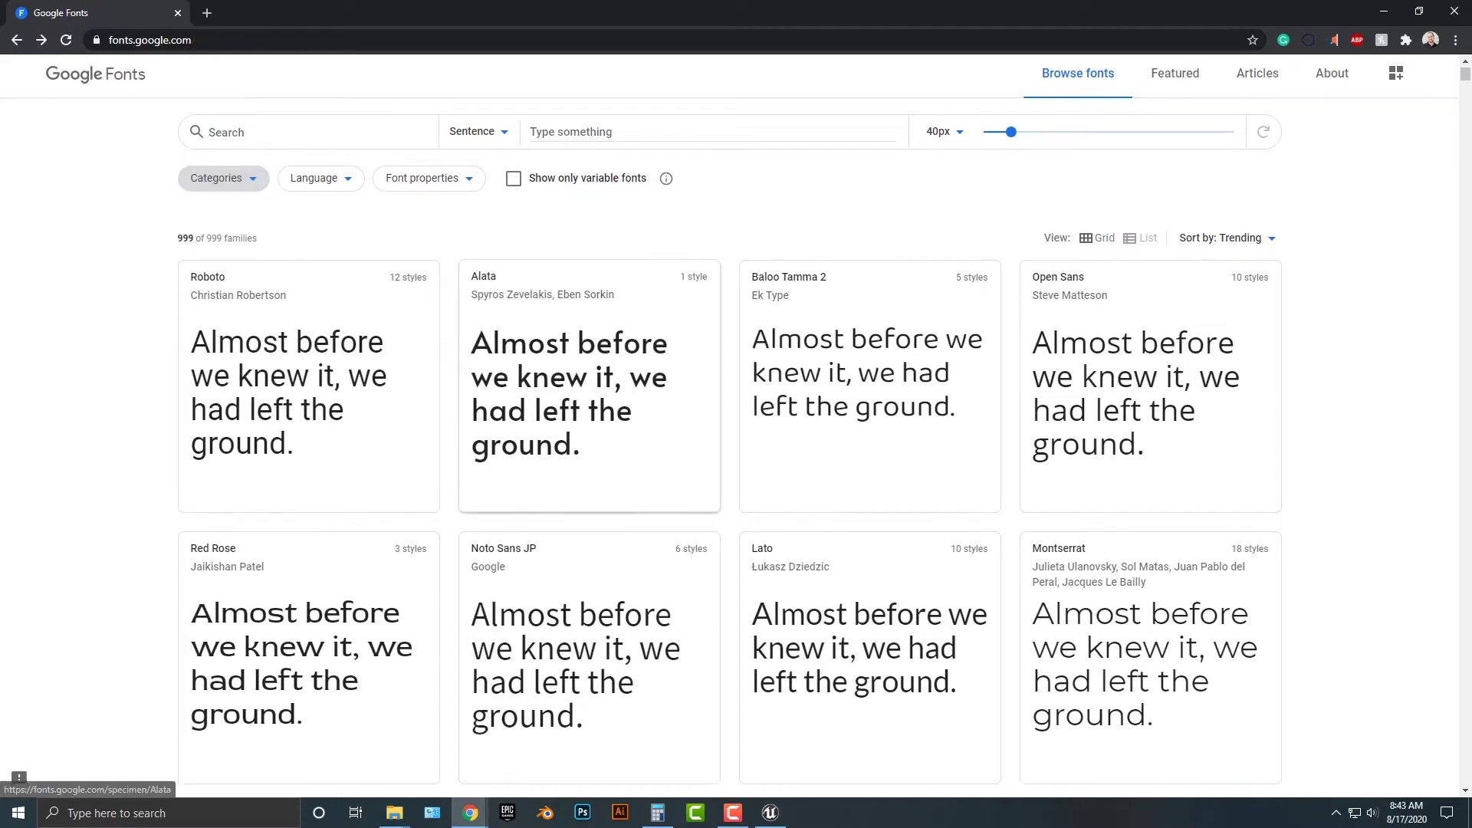
scroll(481, 349, down, 2)
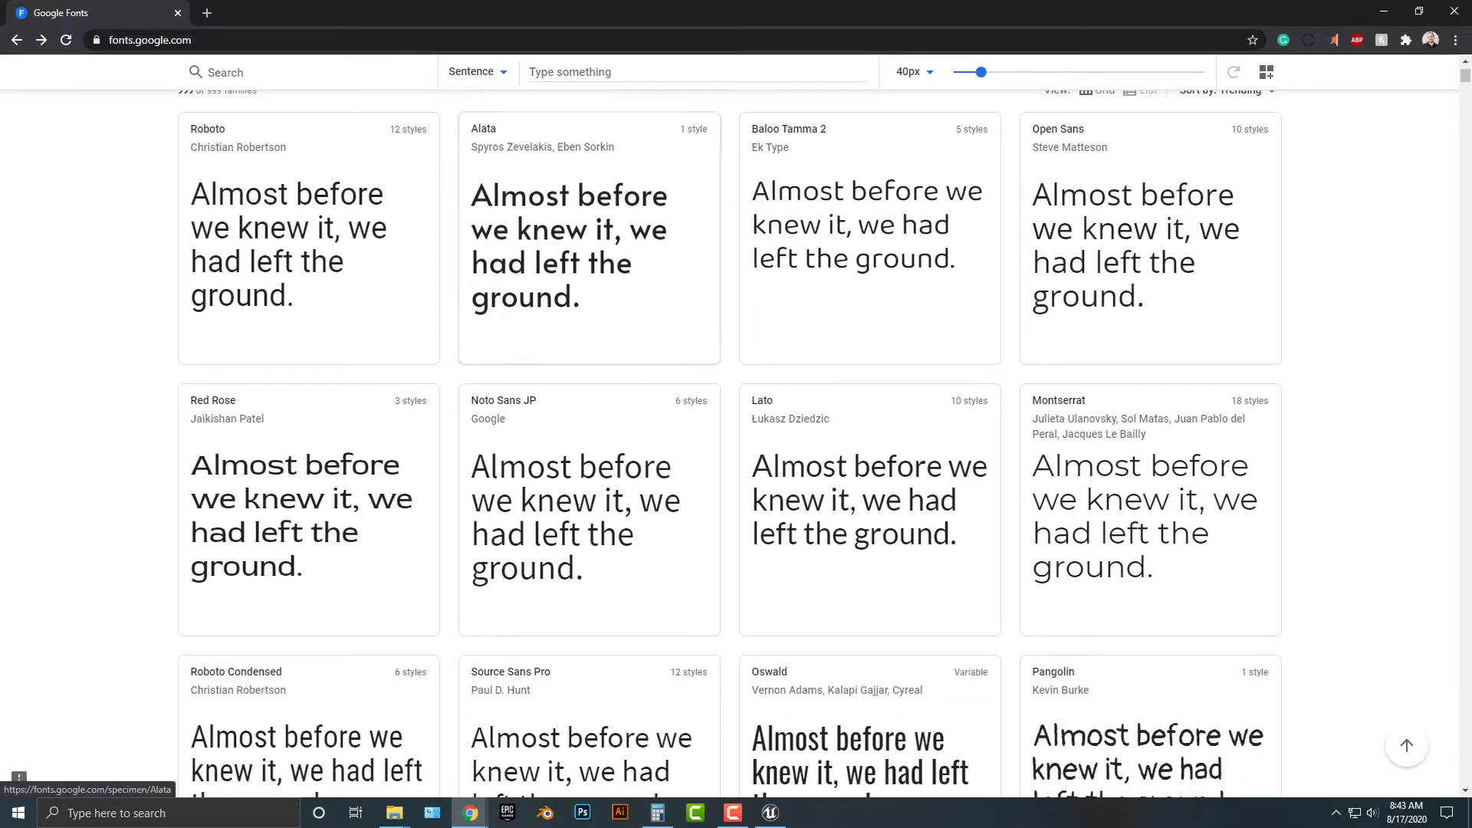
scroll(481, 348, up, 2)
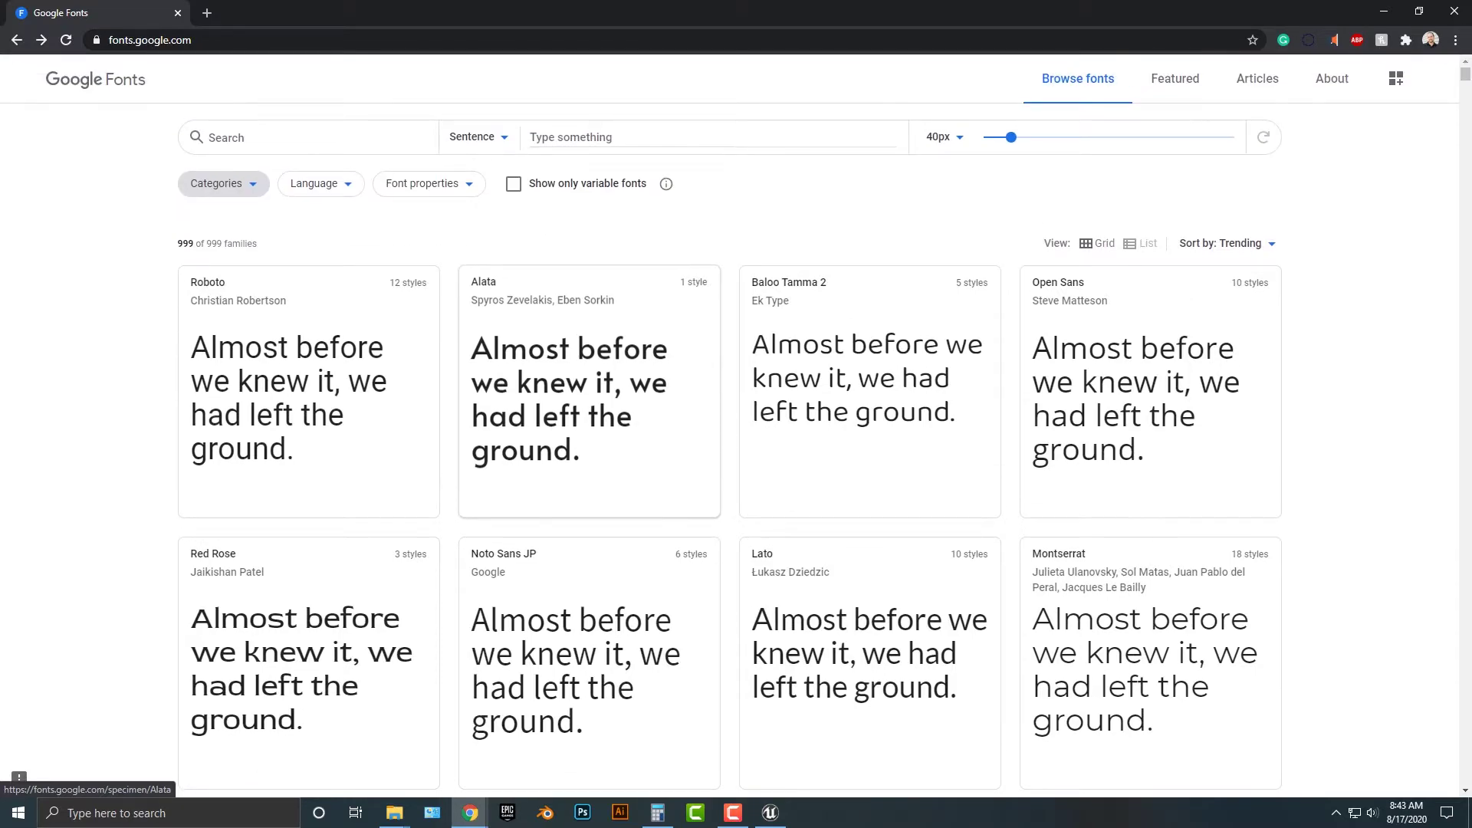
scroll(307, 422, down, 10)
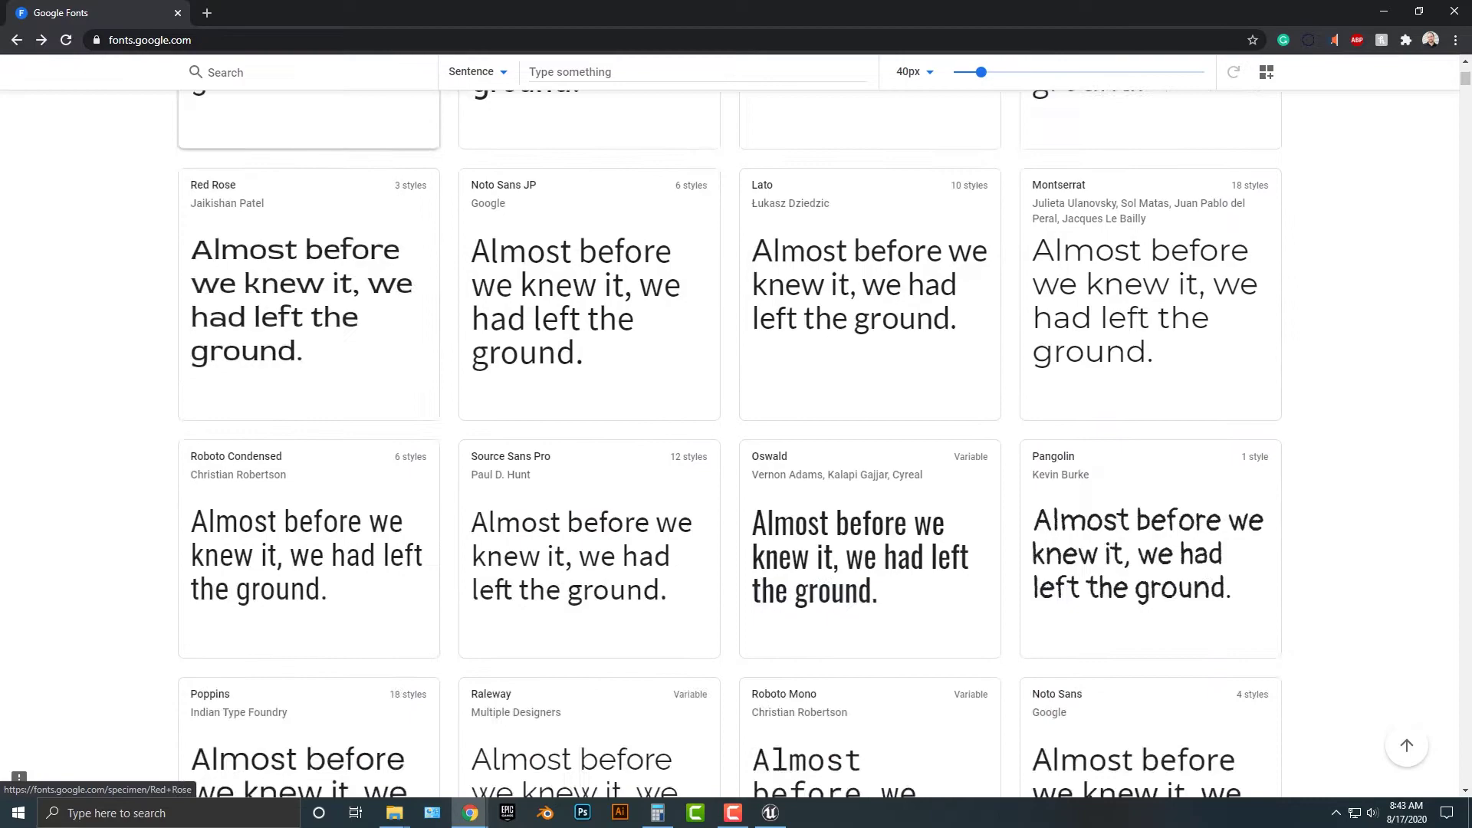
scroll(306, 422, down, 4)
scroll(306, 421, up, 3)
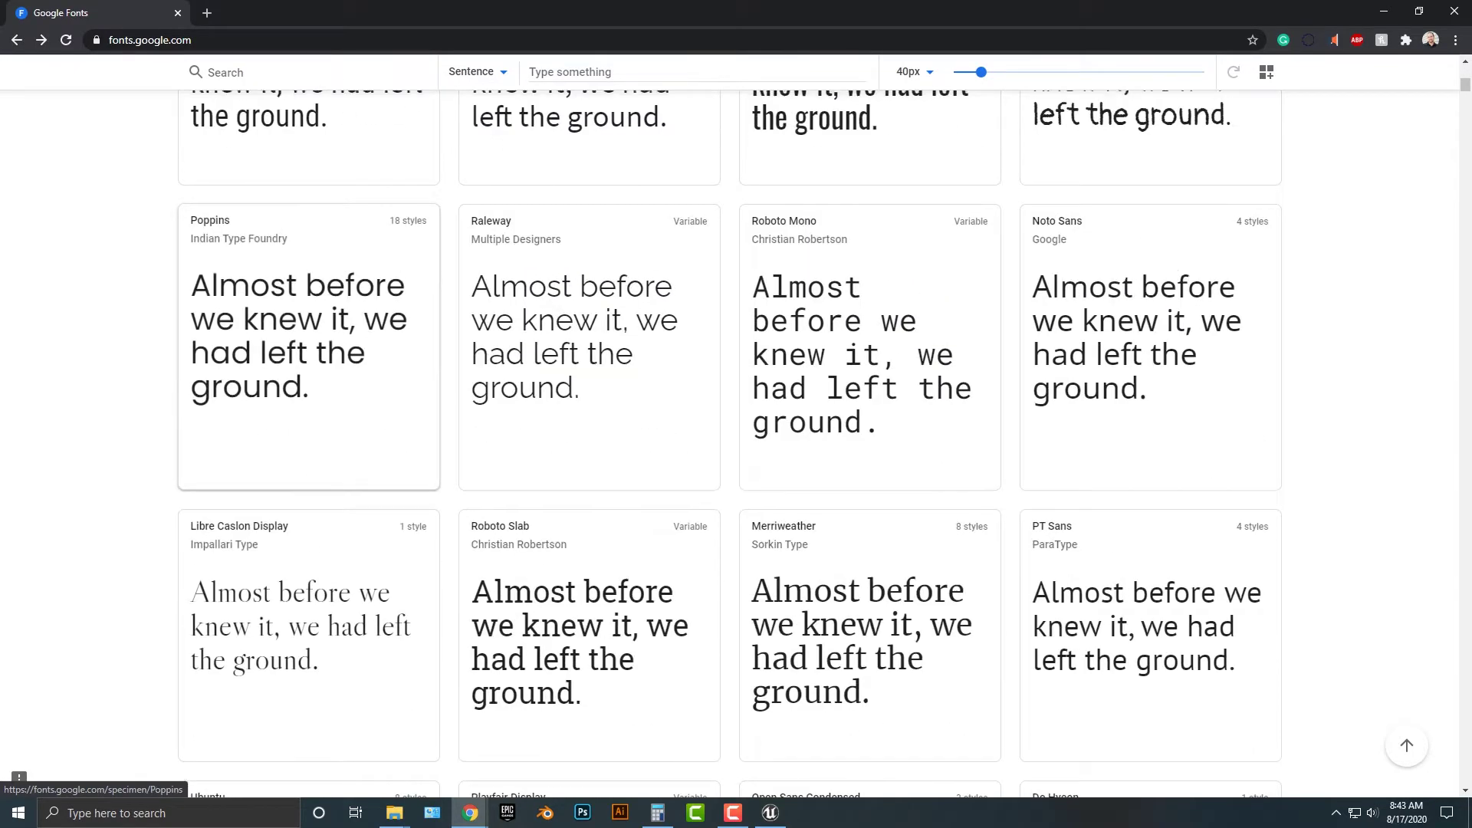
scroll(307, 422, up, 5)
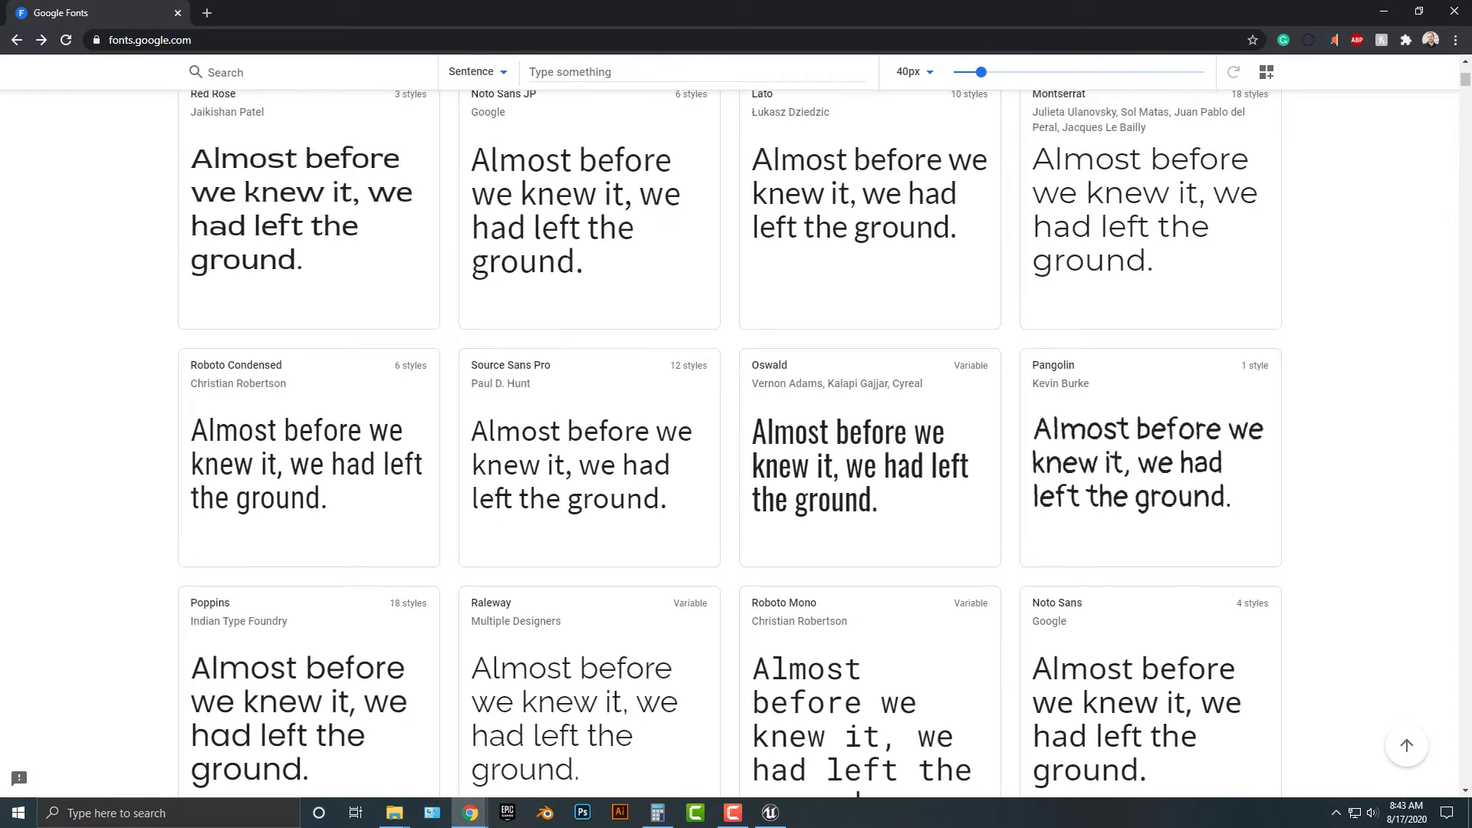
scroll(306, 422, up, 6)
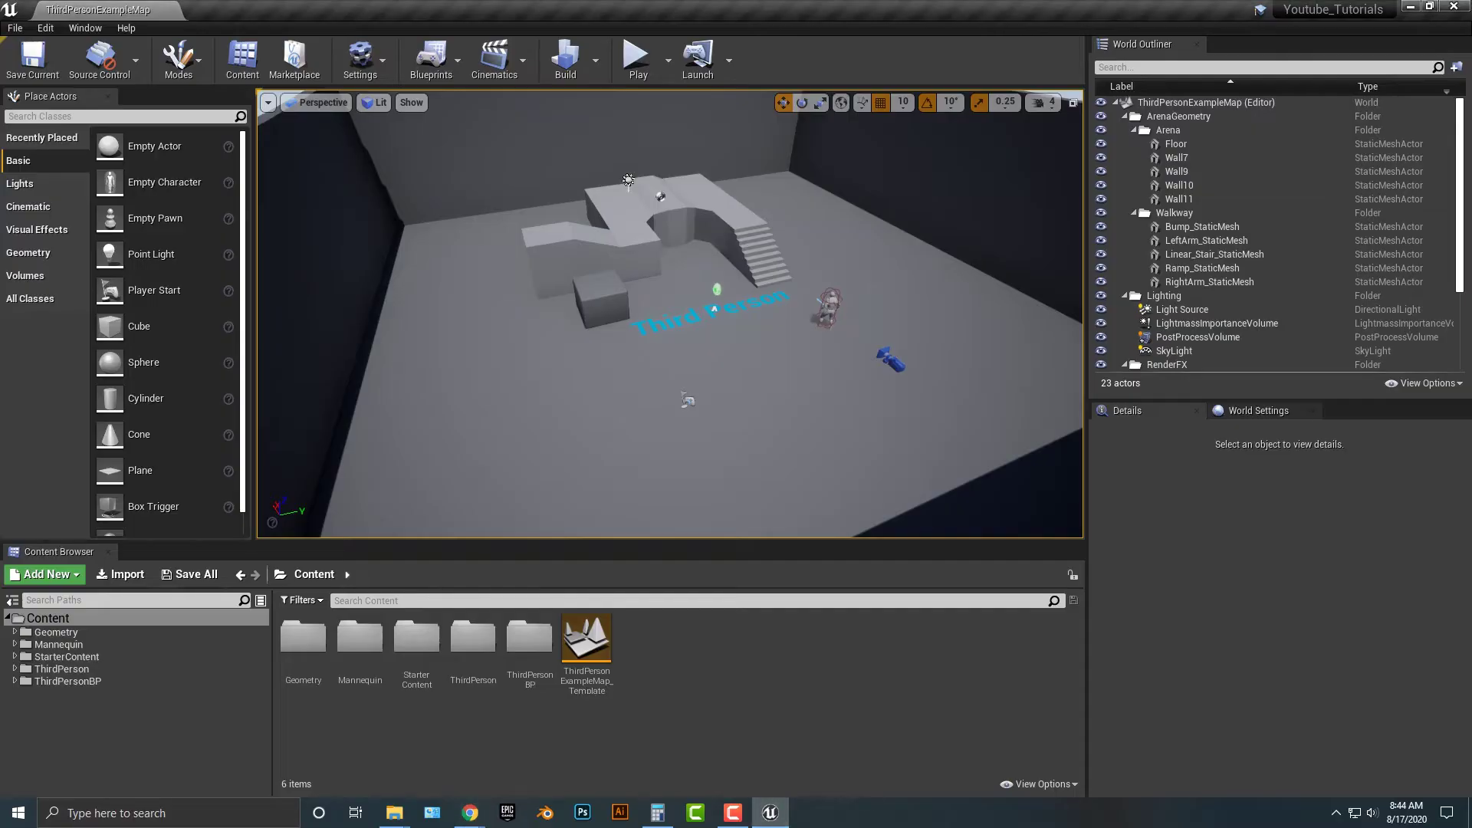
- Switch to Unreal Editor and create a Widget Blueprint named HUD in the Content folder
right_click(649, 679)
mouse_move(692, 667)
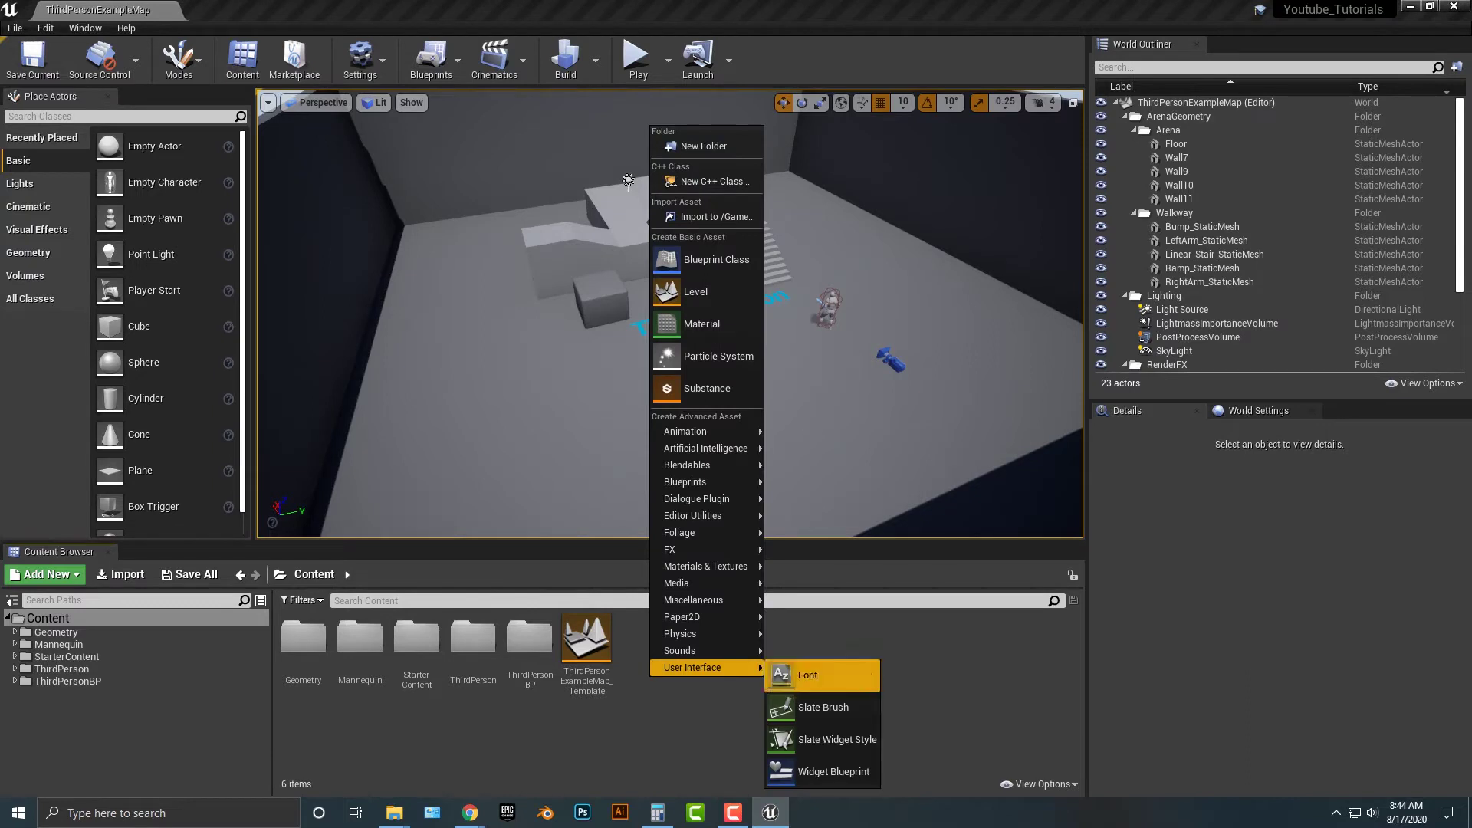
click(834, 773)
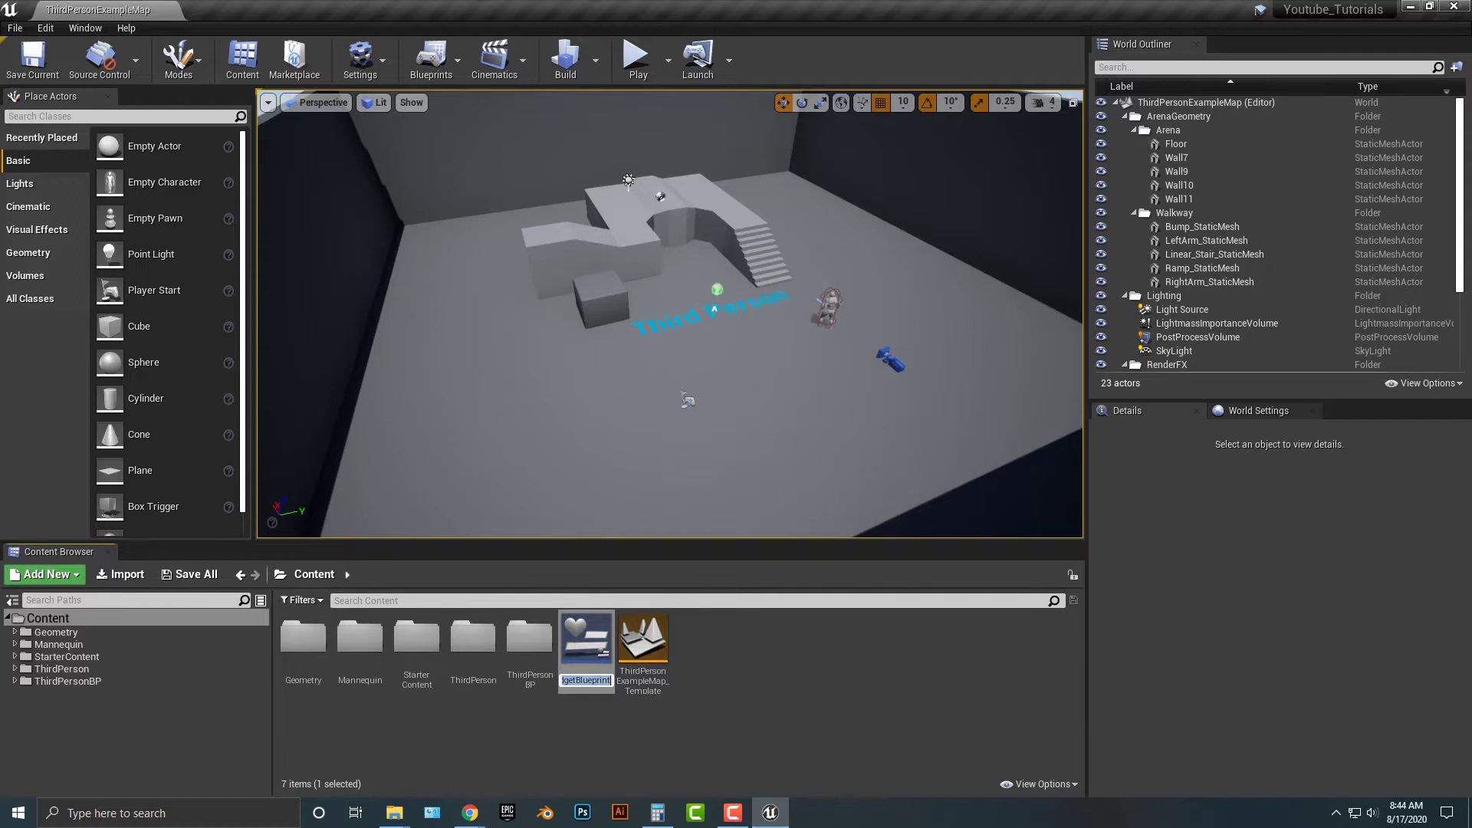
text(HUD)
key(Return)
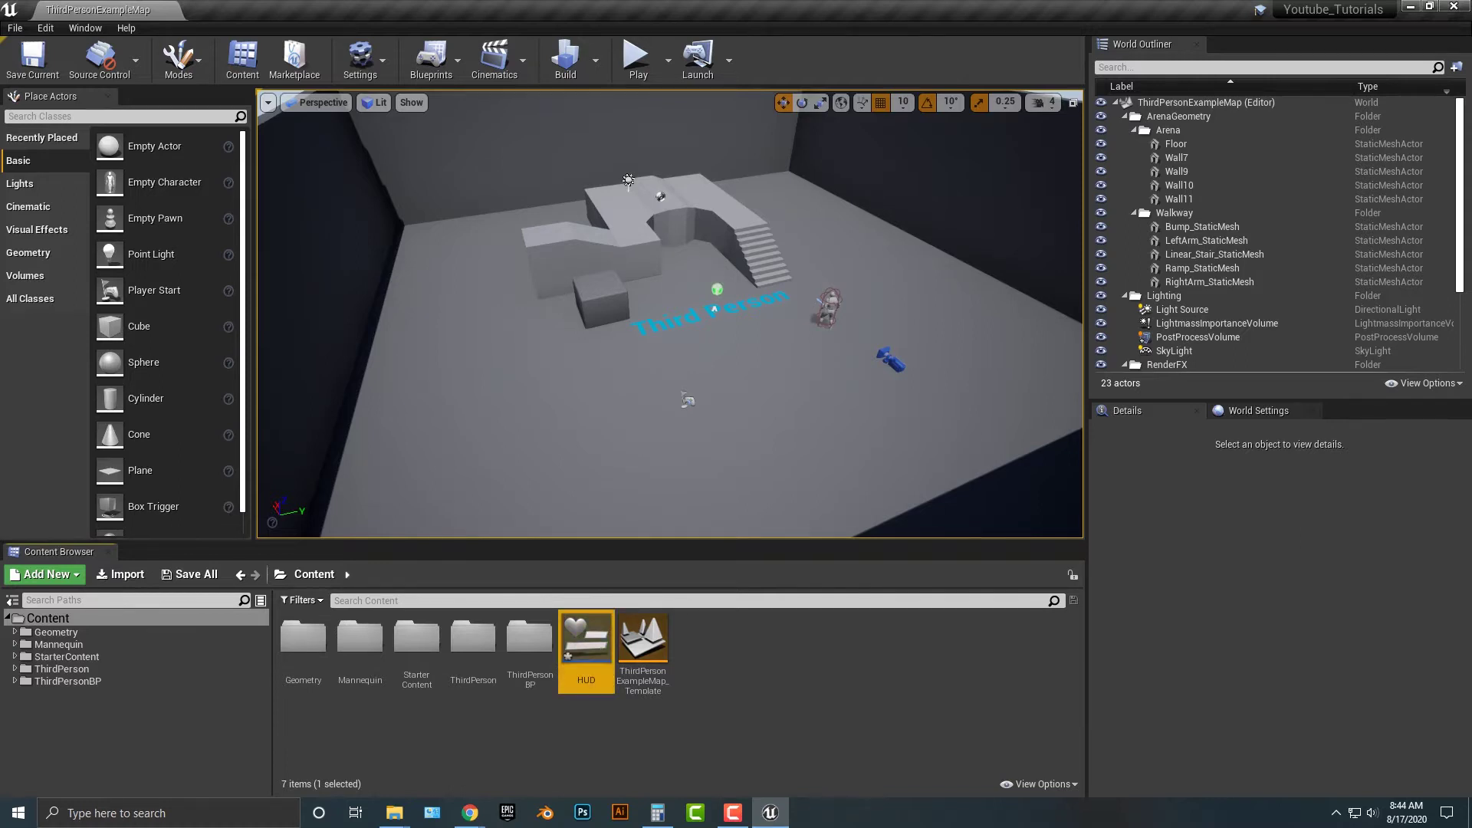
- Open the HUD widget blueprint and dock its editor next to the level's tab in the main window
double_click(585, 645)
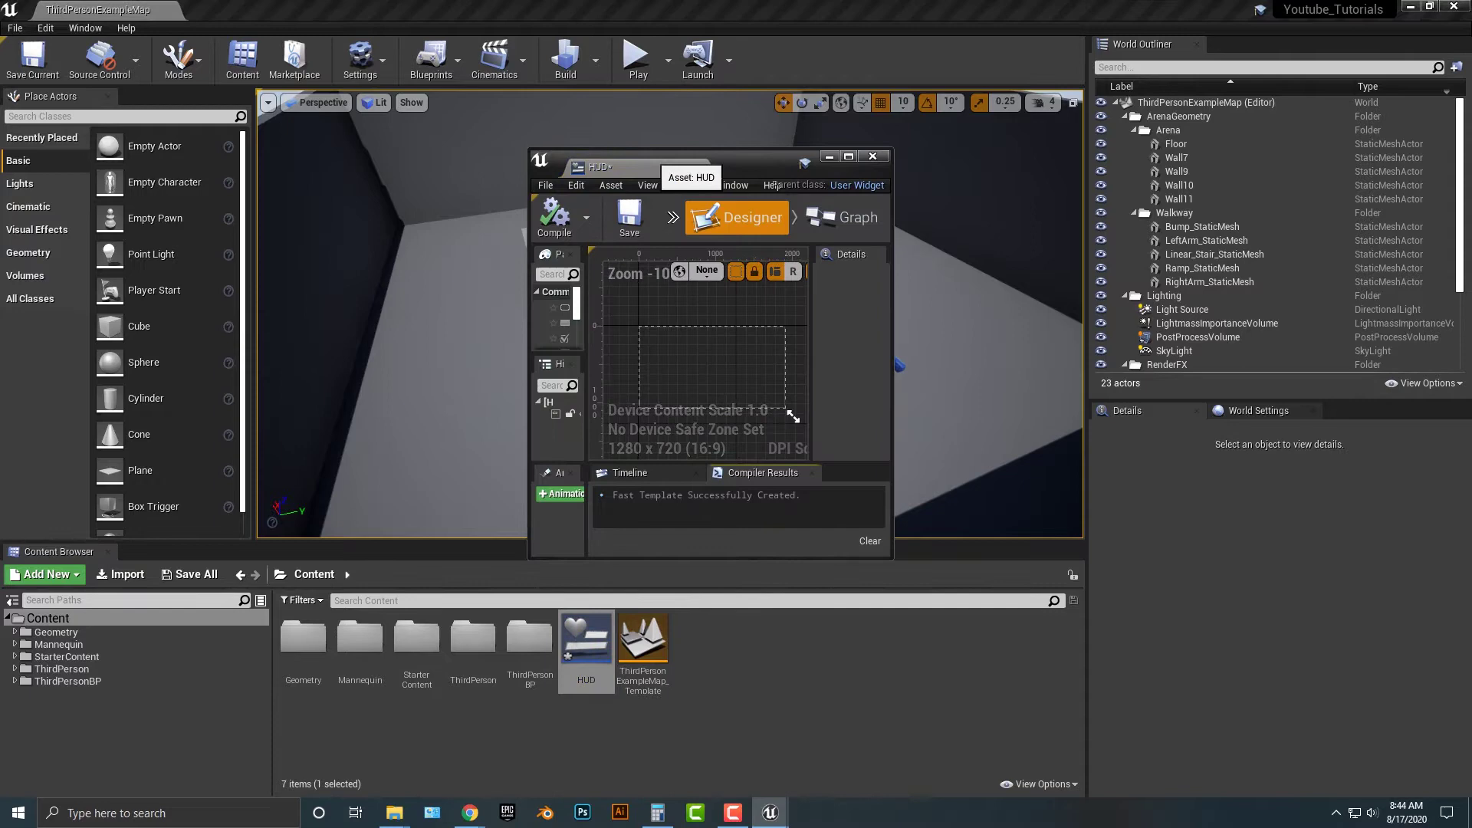
drag(652, 160, 570, 11)
scroll(652, 330, up, 9)
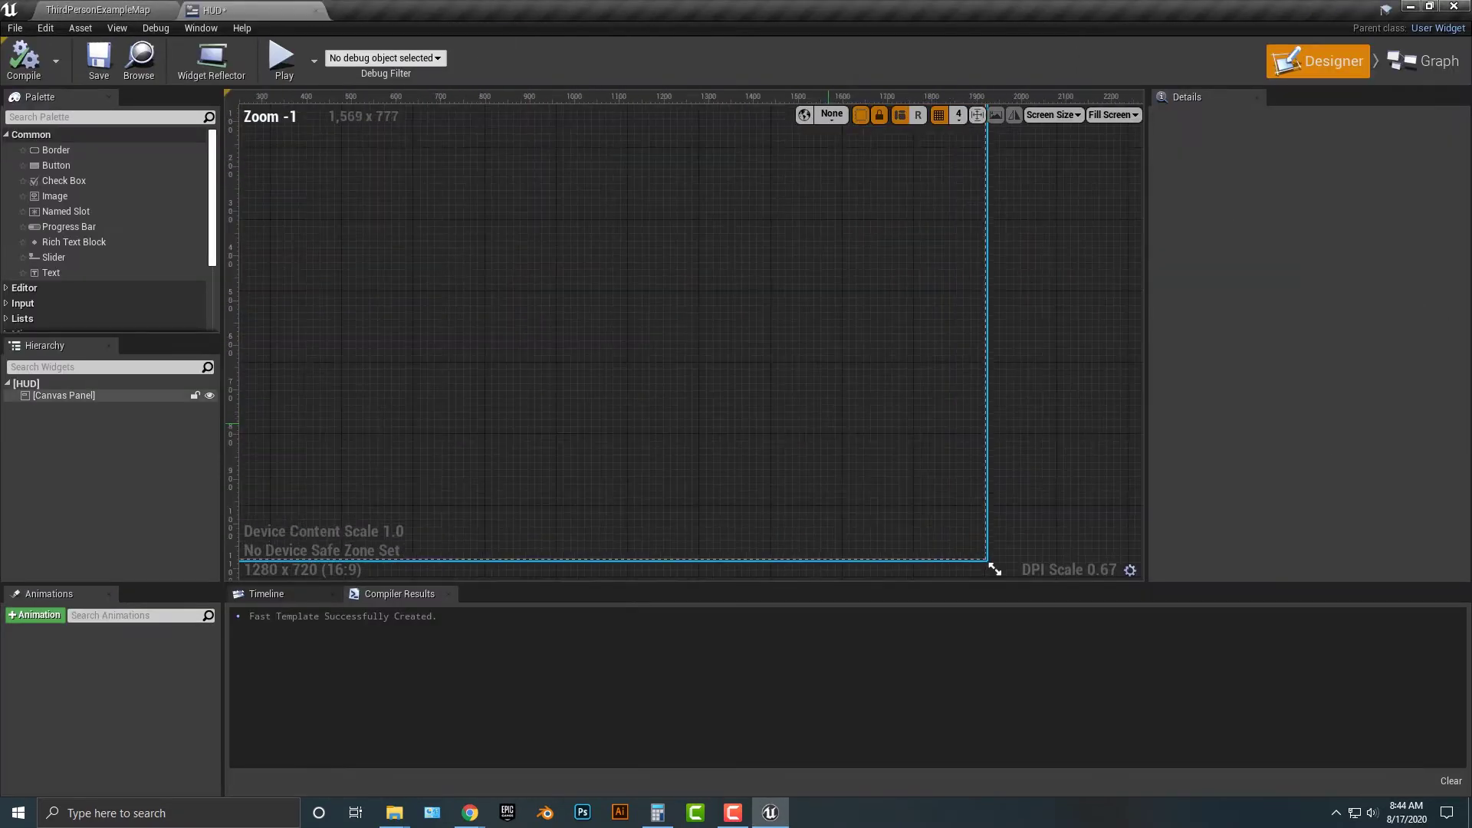
- Place a text block about 805 by 218 in the upper middle of the canvas and anchor it to the top center
scroll(738, 425, down, 2)
drag(51, 273, 829, 382)
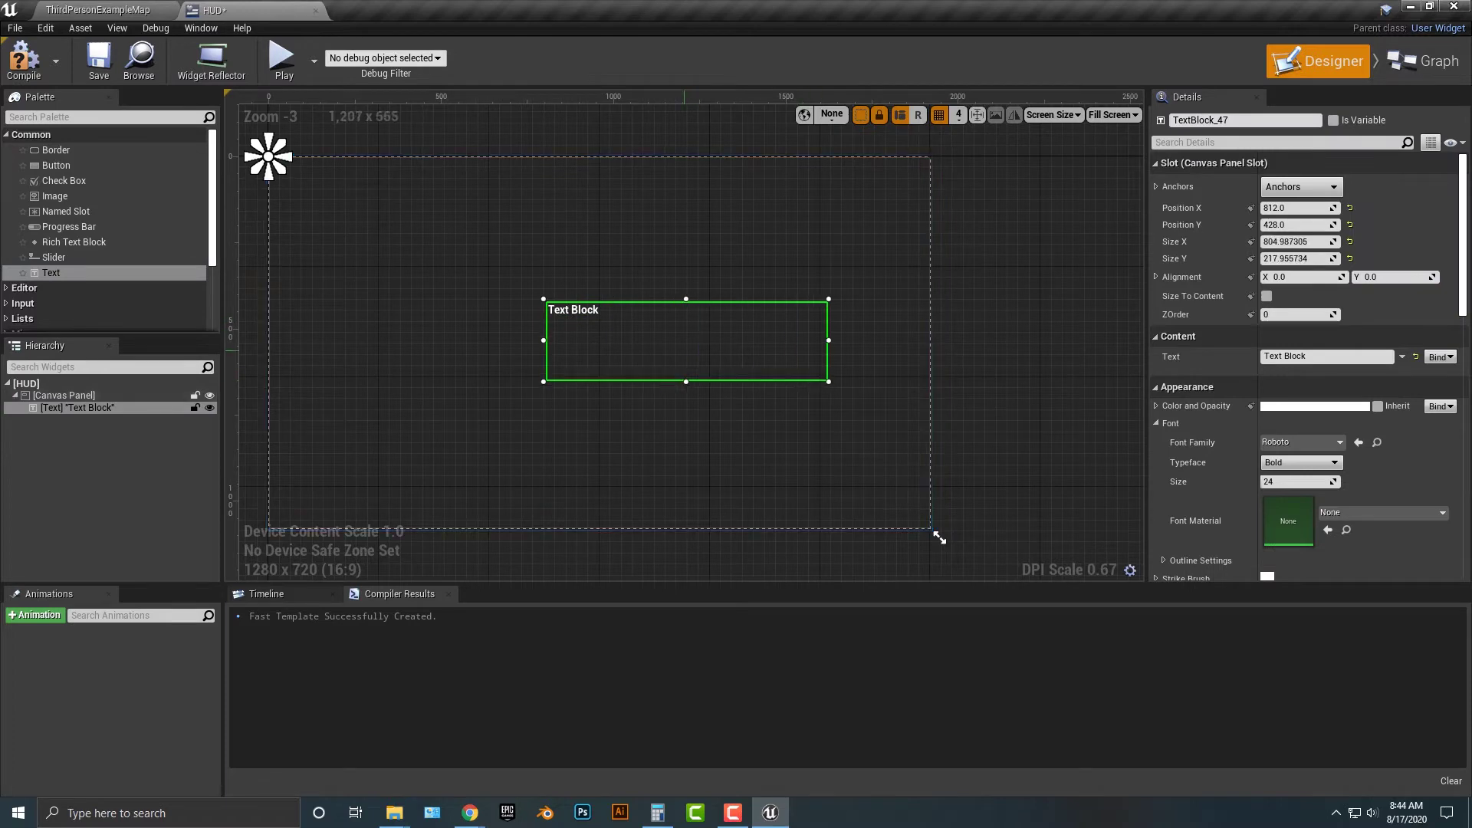
drag(732, 355, 594, 256)
click(1301, 186)
click(1337, 226)
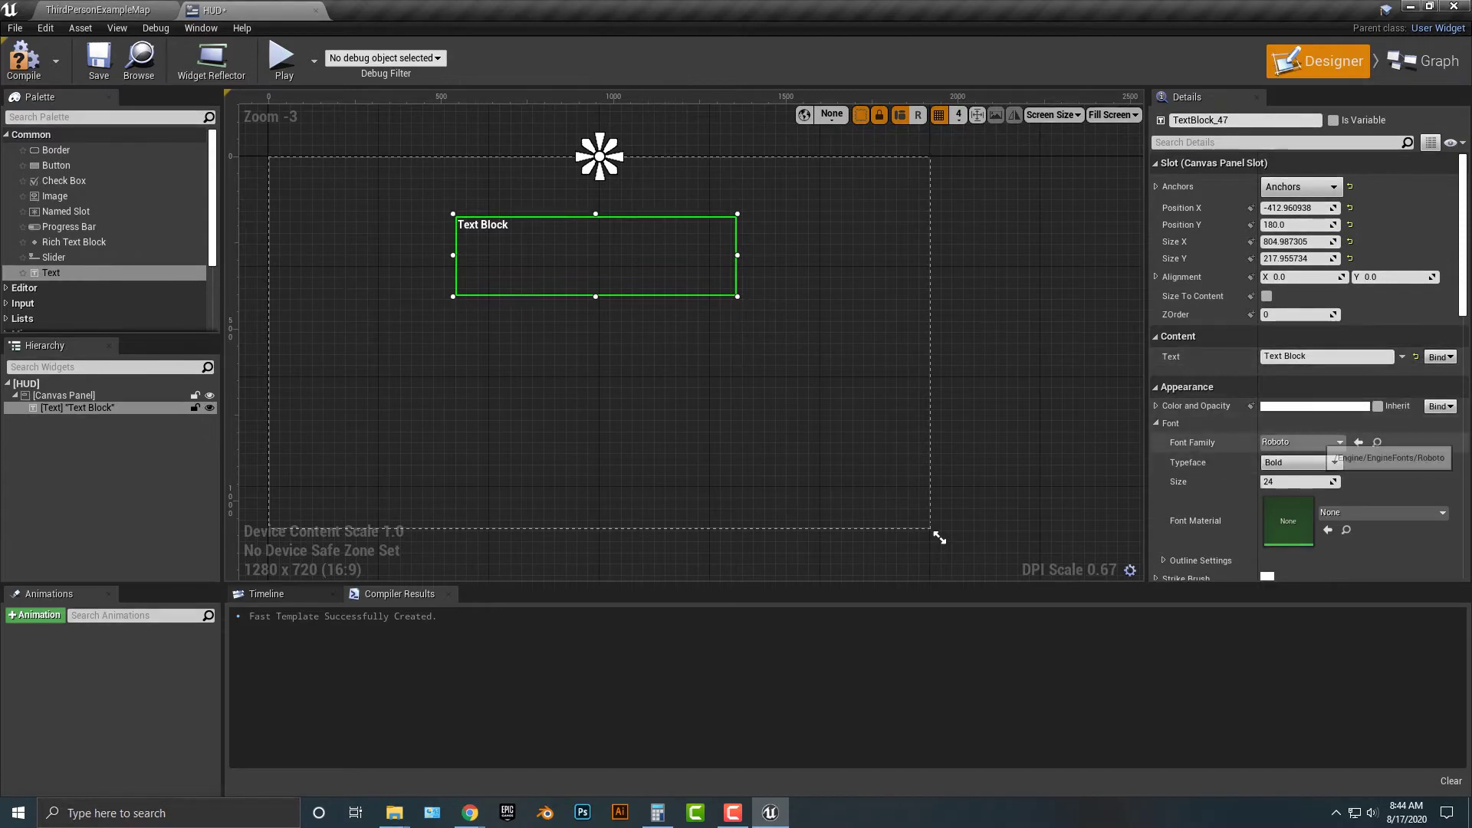
- Enable Size To Content for the text block and set its font size to 158
click(1302, 443)
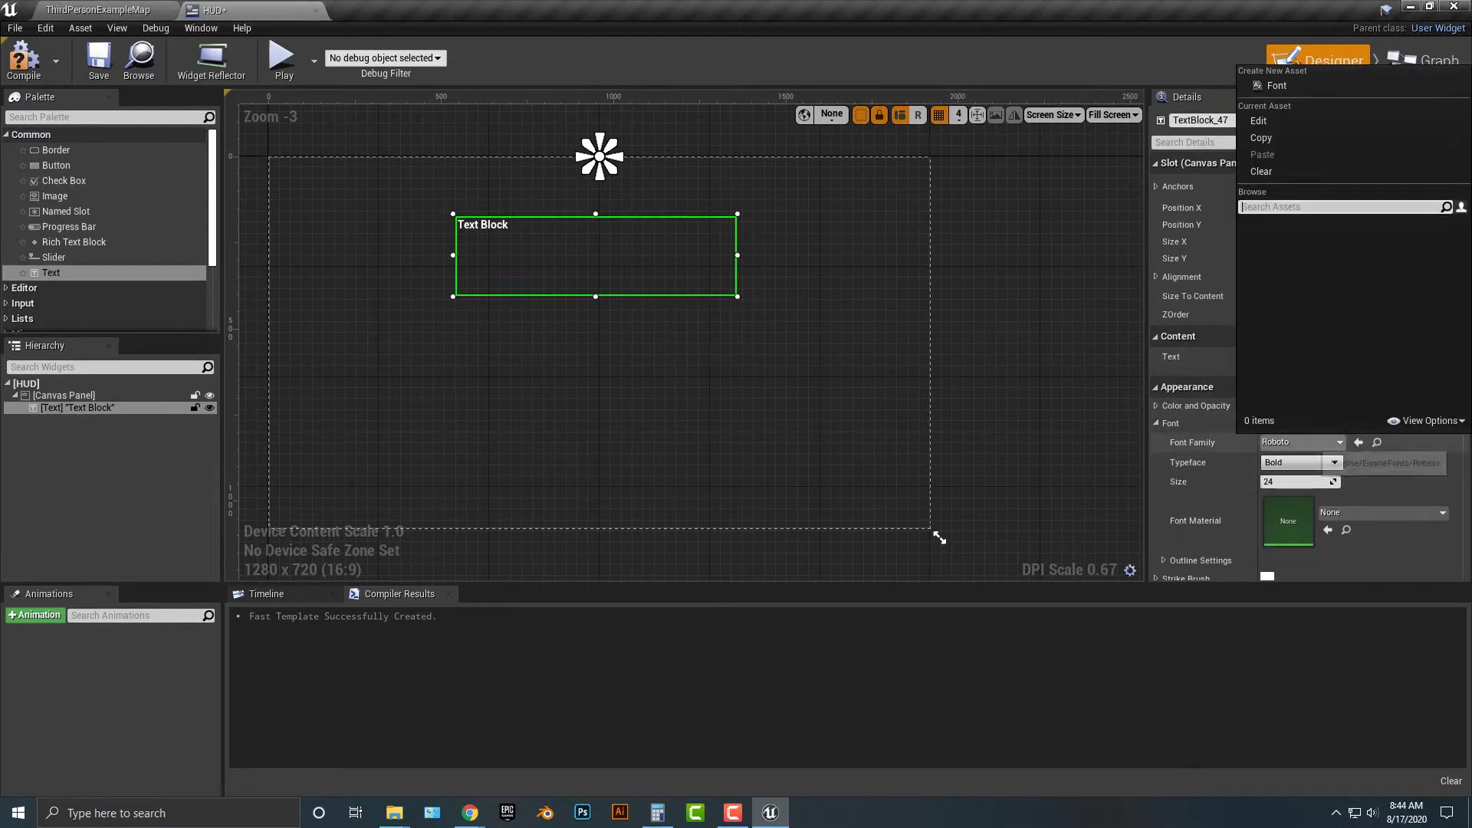
click(1302, 441)
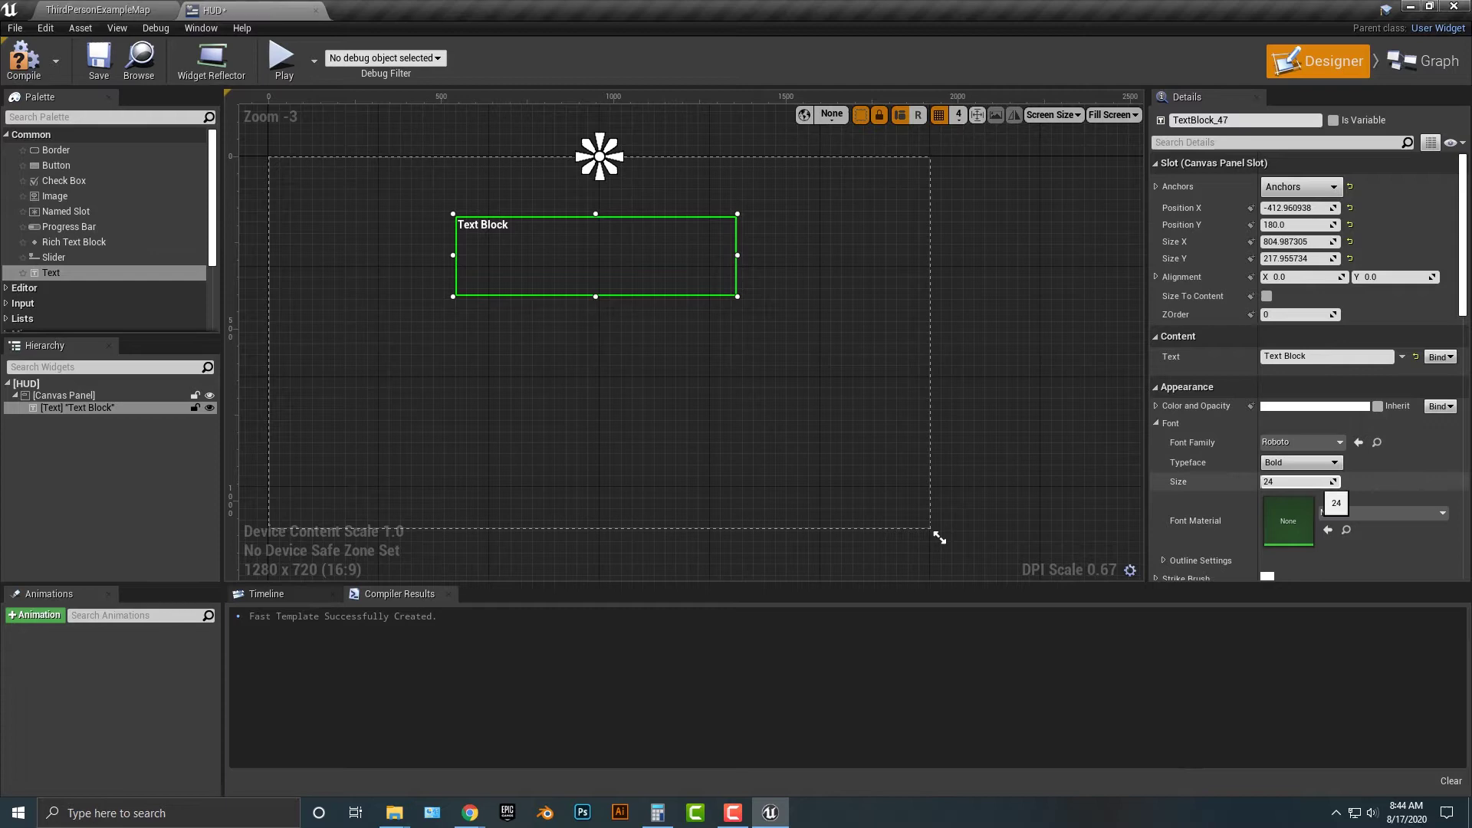
drag(1312, 482, 1271, 482)
click(1267, 296)
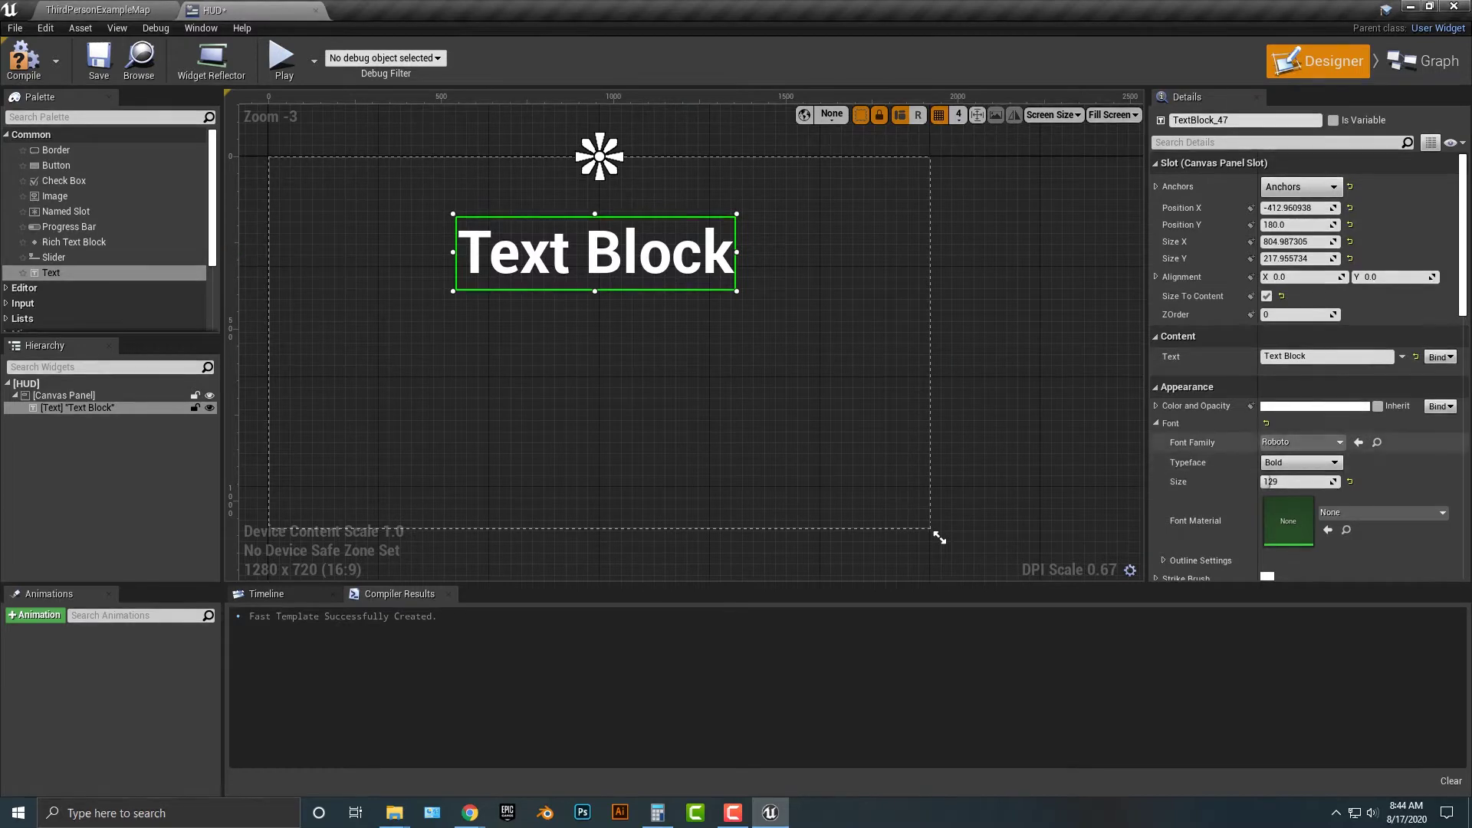
mouse_move(1271, 481)
mouse_down()
mouse_move(1296, 481)
mouse_move(1273, 482)
mouse_up()
- Set the text block's justification to center and shift the block slightly up and to the left on the canvas
scroll(1272, 475, down, 5)
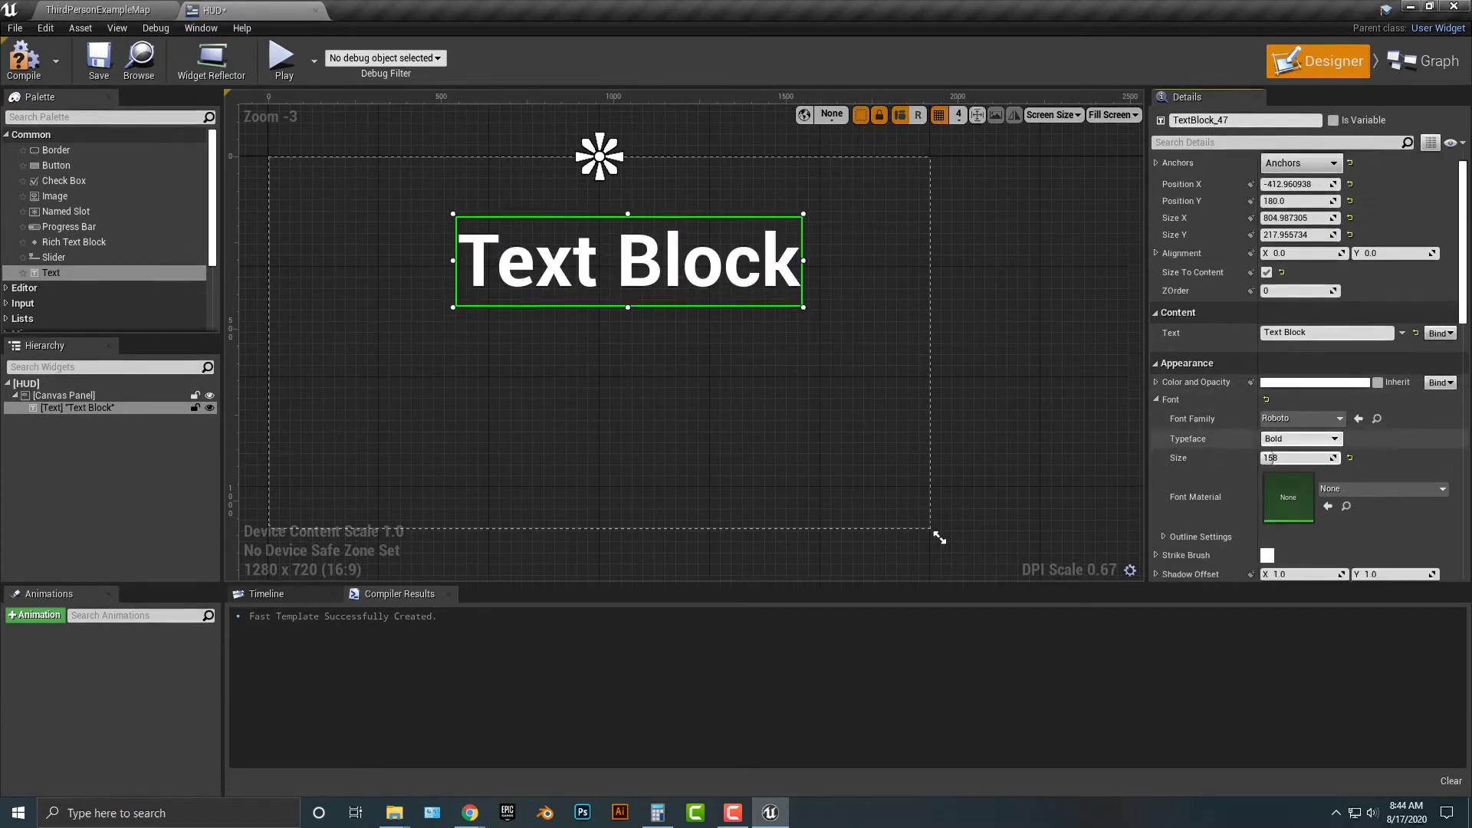
click(1293, 461)
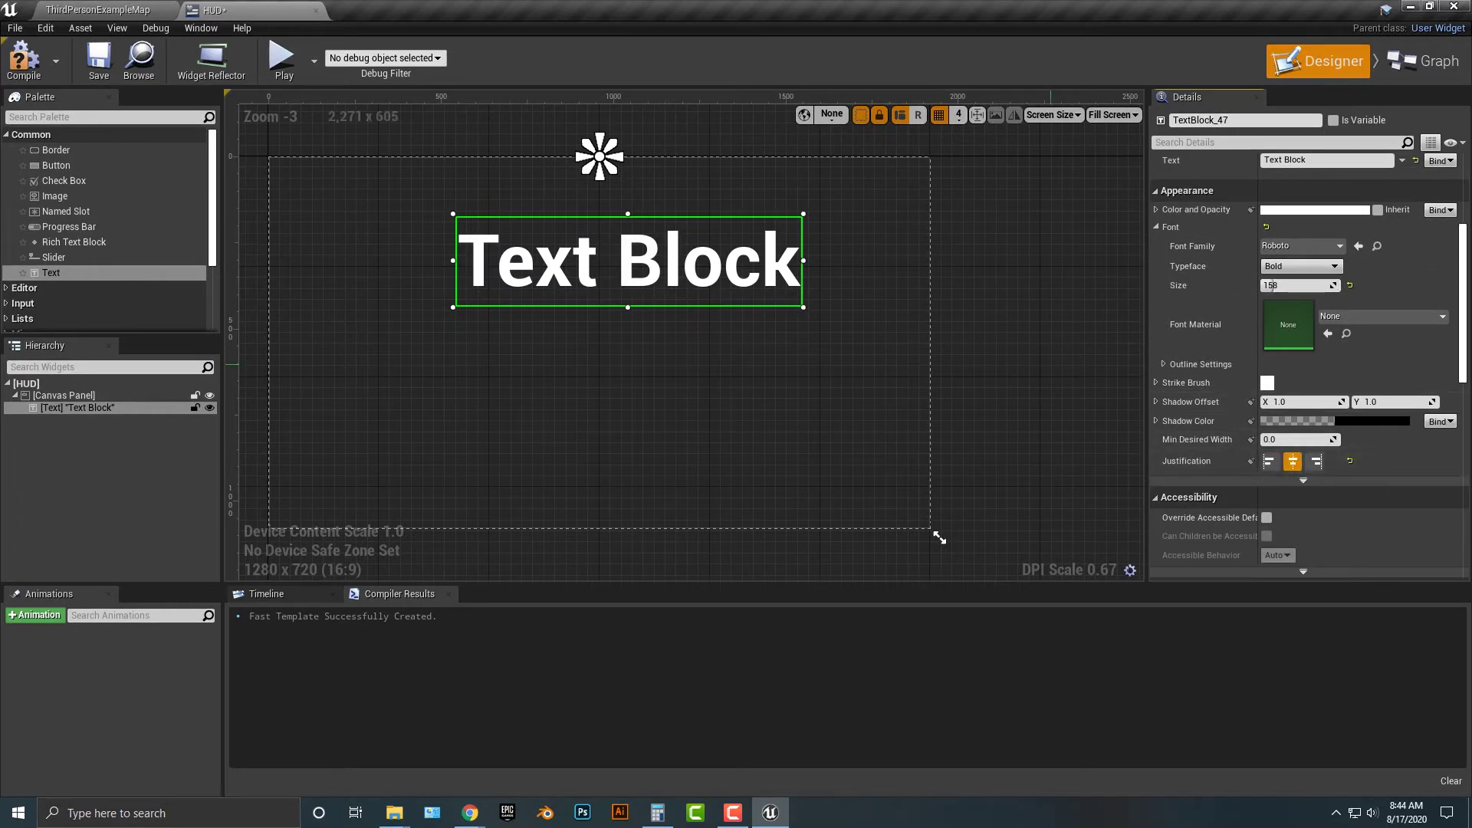
drag(738, 276, 730, 274)
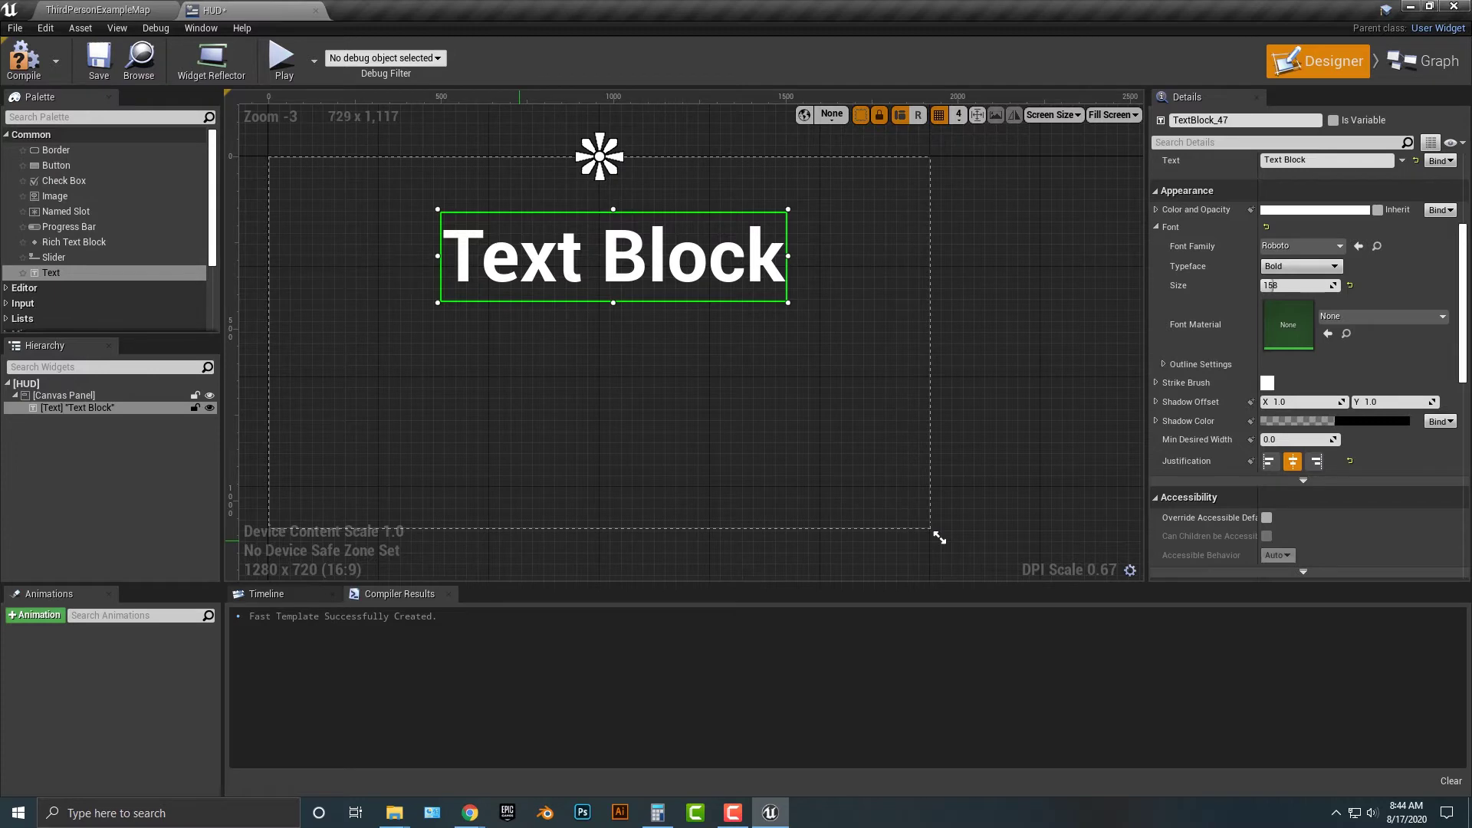
- Import the Alata-Regular font file from Downloads > Alata into the Content folder, agreeing to create a Font asset from it
mouse_move(395, 813)
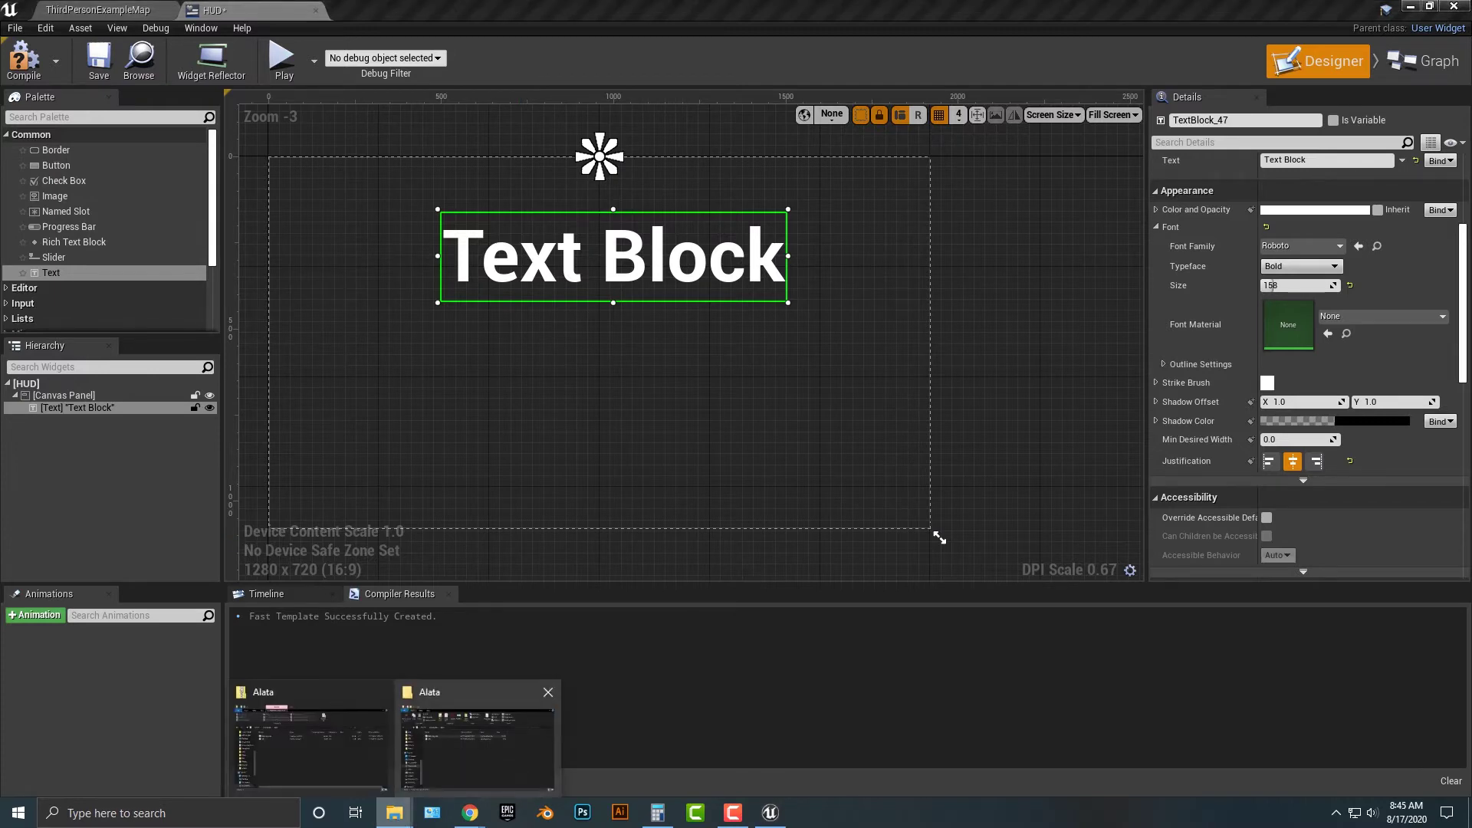
click(475, 736)
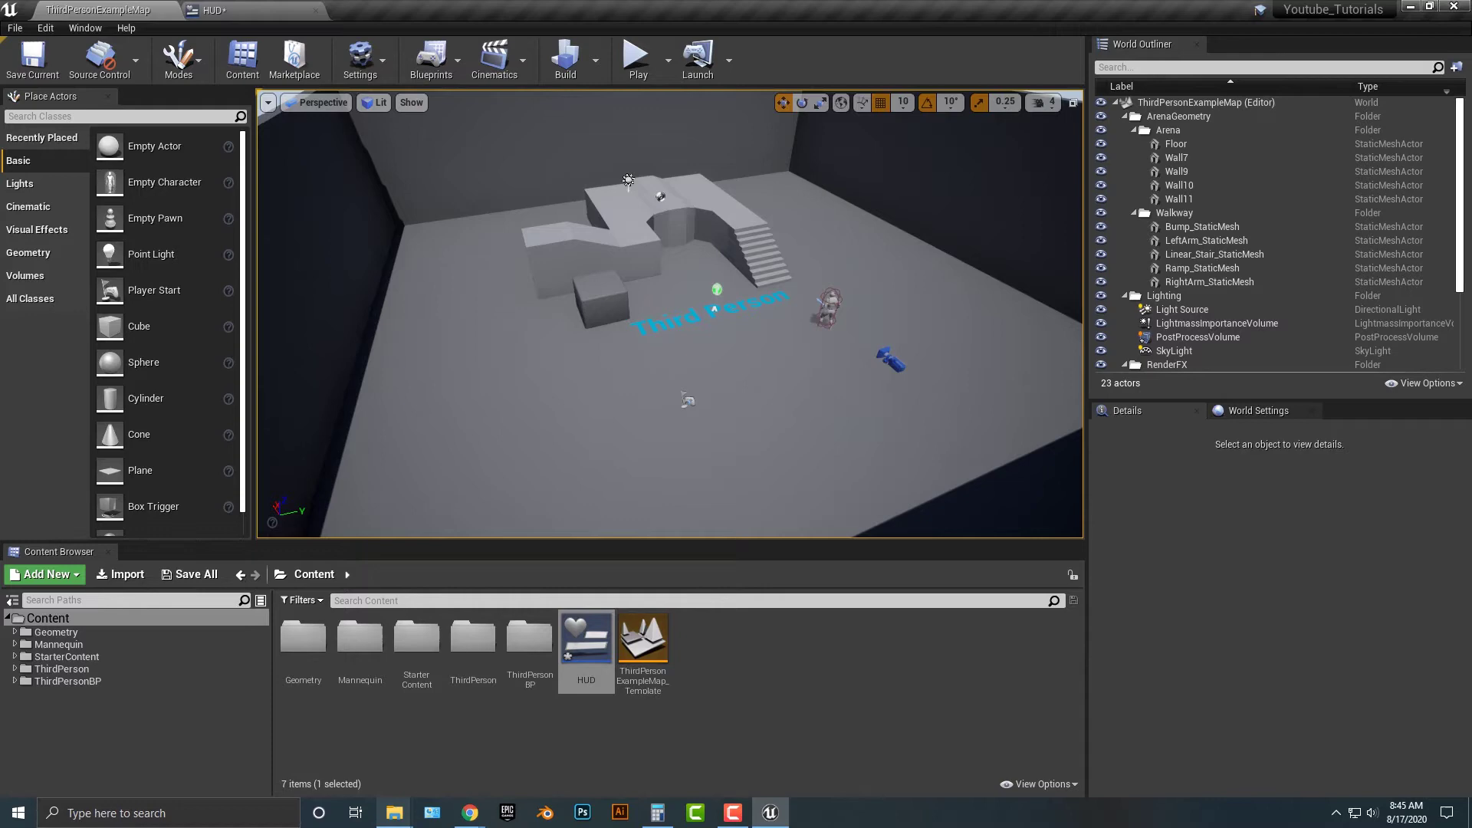
mouse_move(394, 812)
click(479, 736)
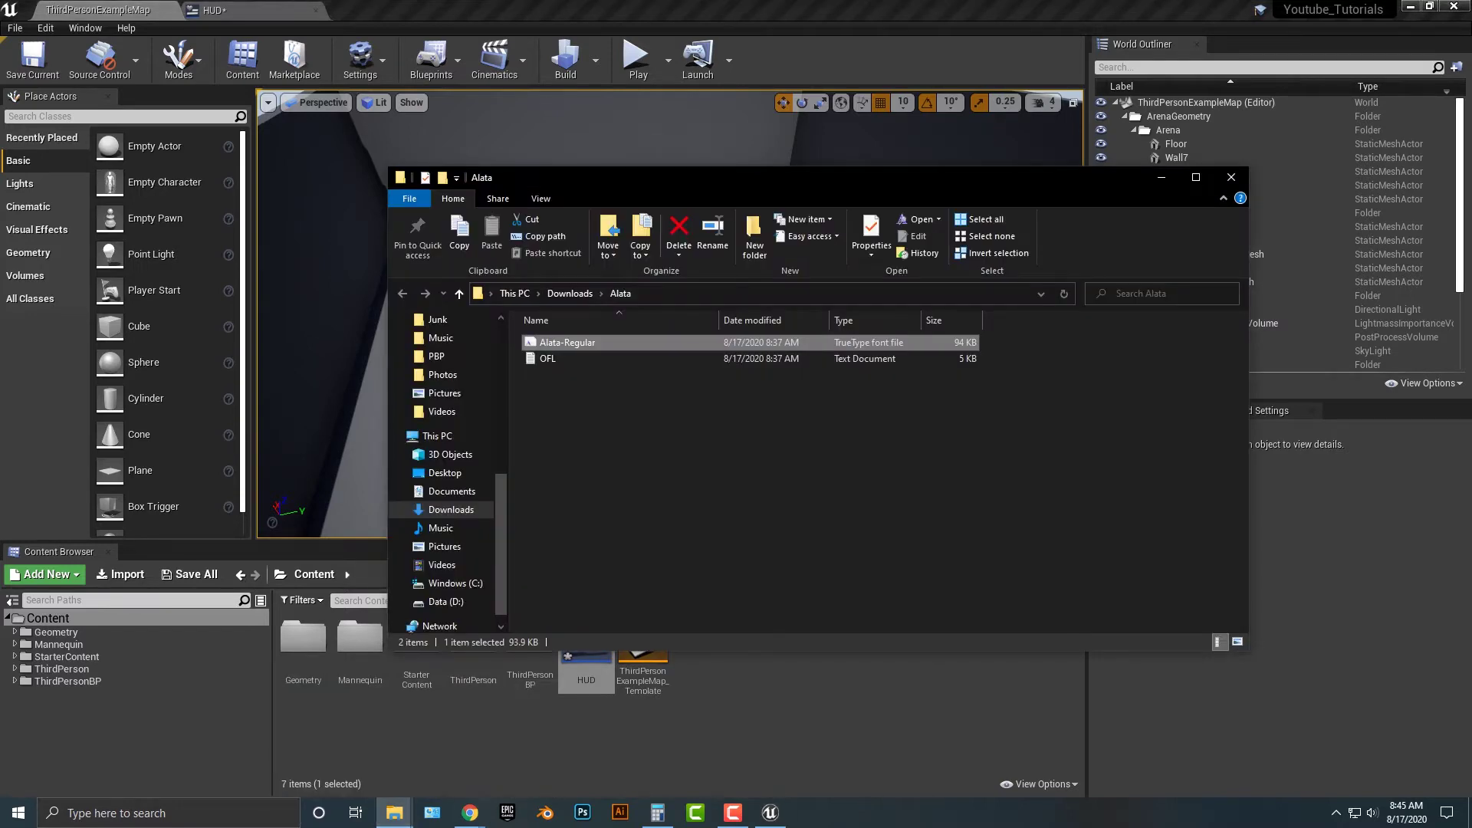
drag(567, 342, 736, 725)
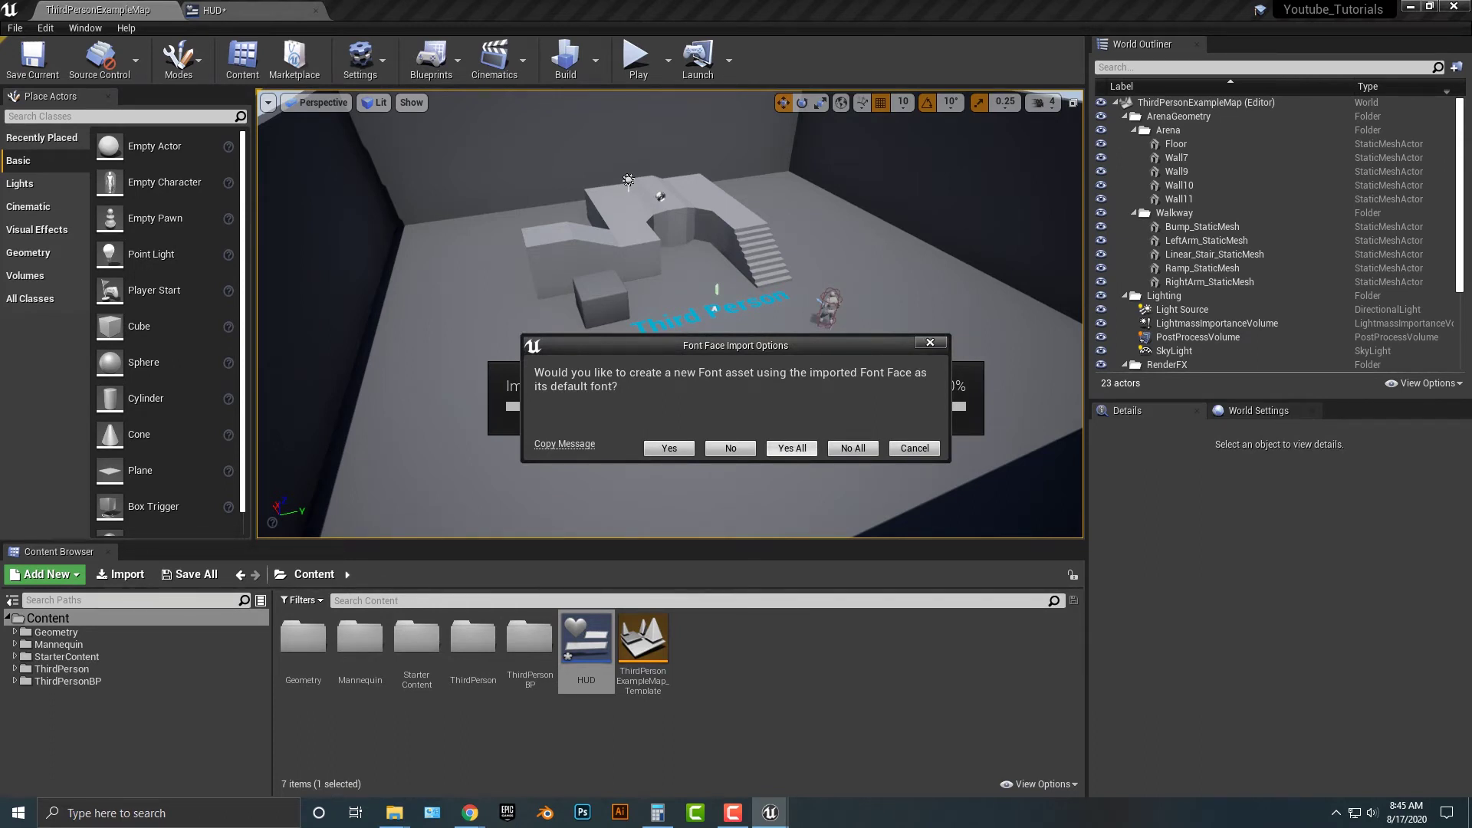
click(793, 449)
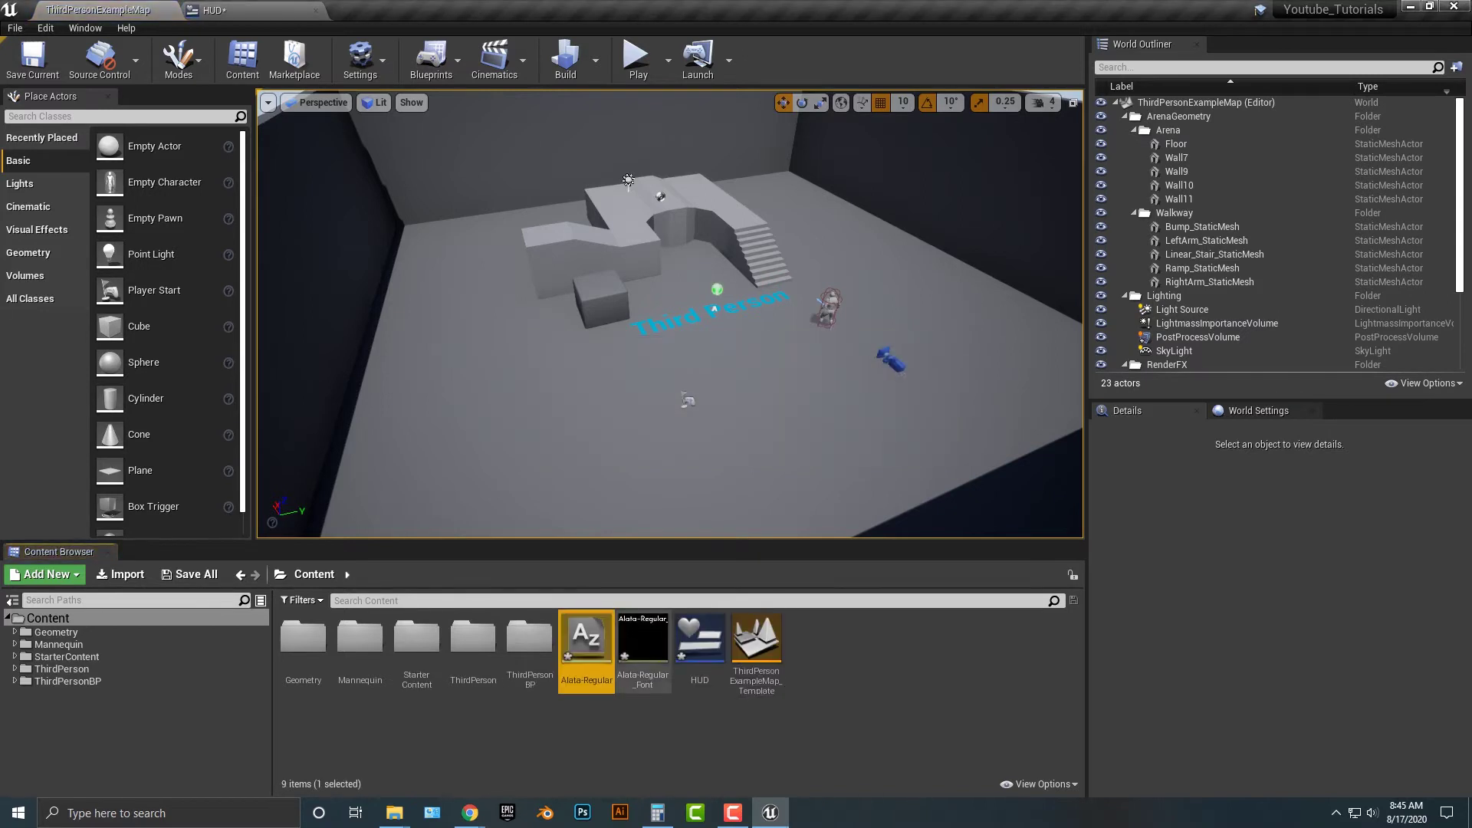
- Open the Alata-Regular_Font asset for a check and set the HUD text block's font family to Alata-Regular_Font
double_click(644, 652)
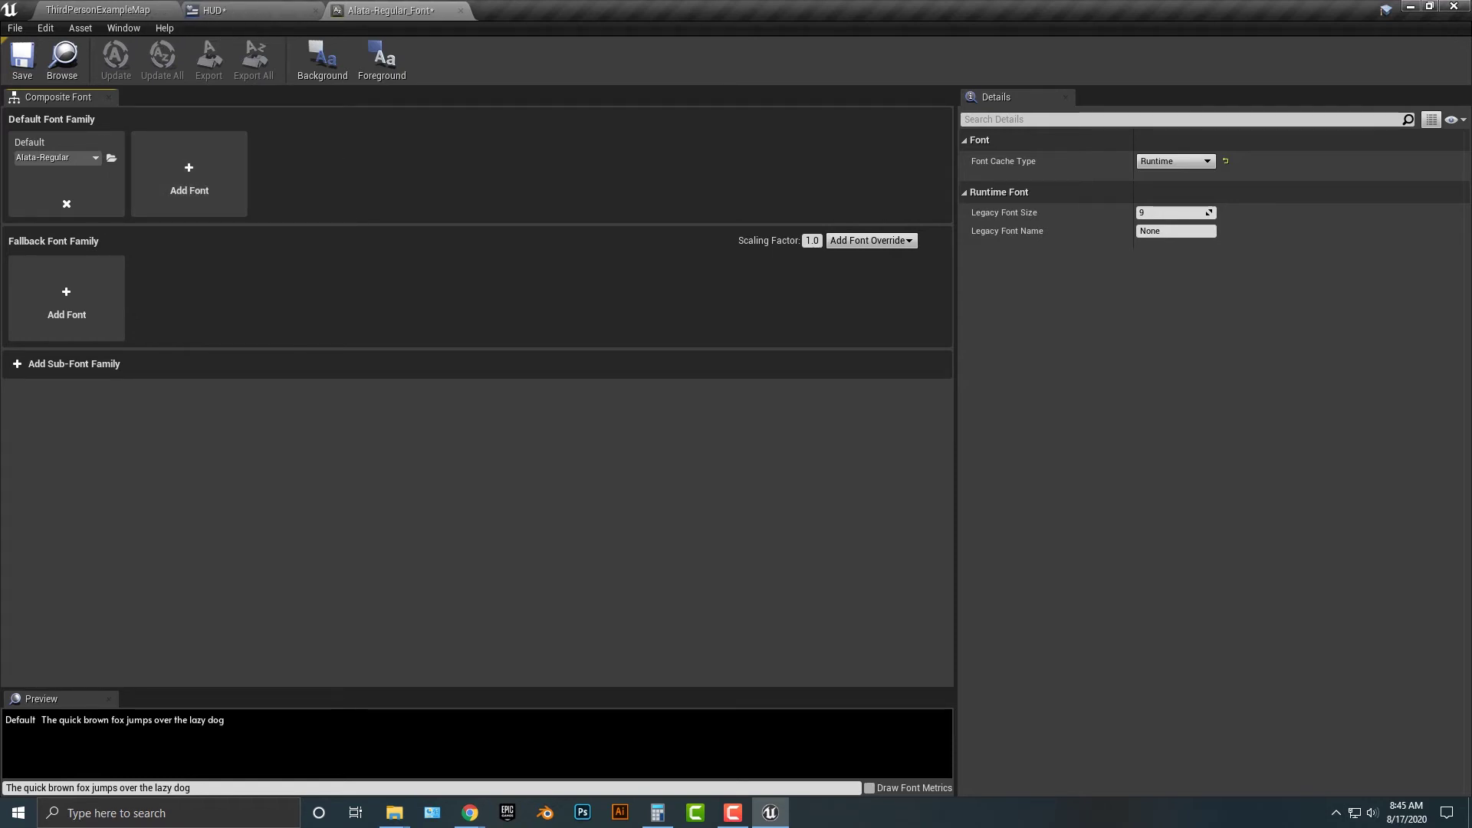
click(253, 10)
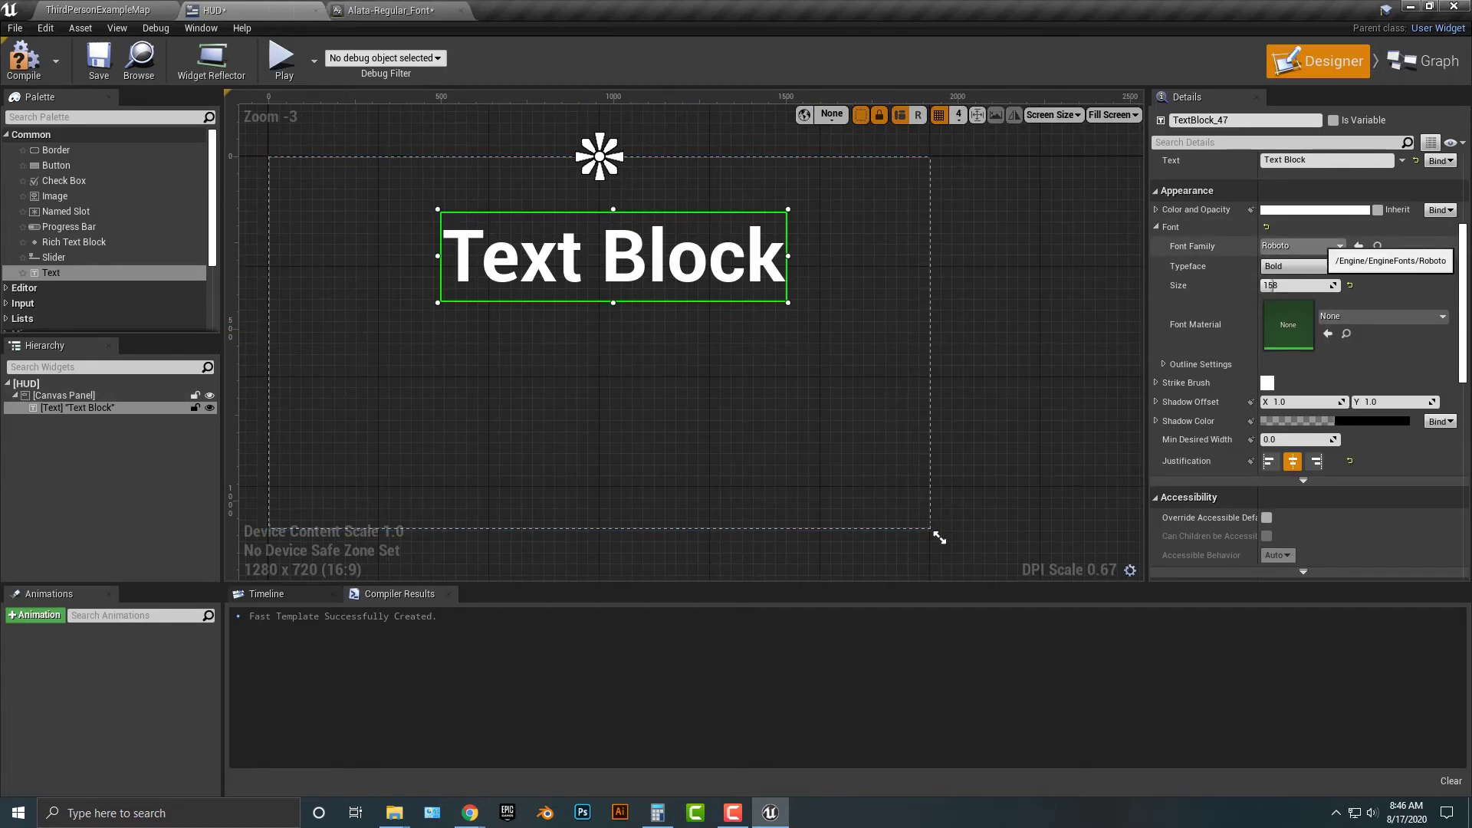
click(1318, 247)
click(1297, 415)
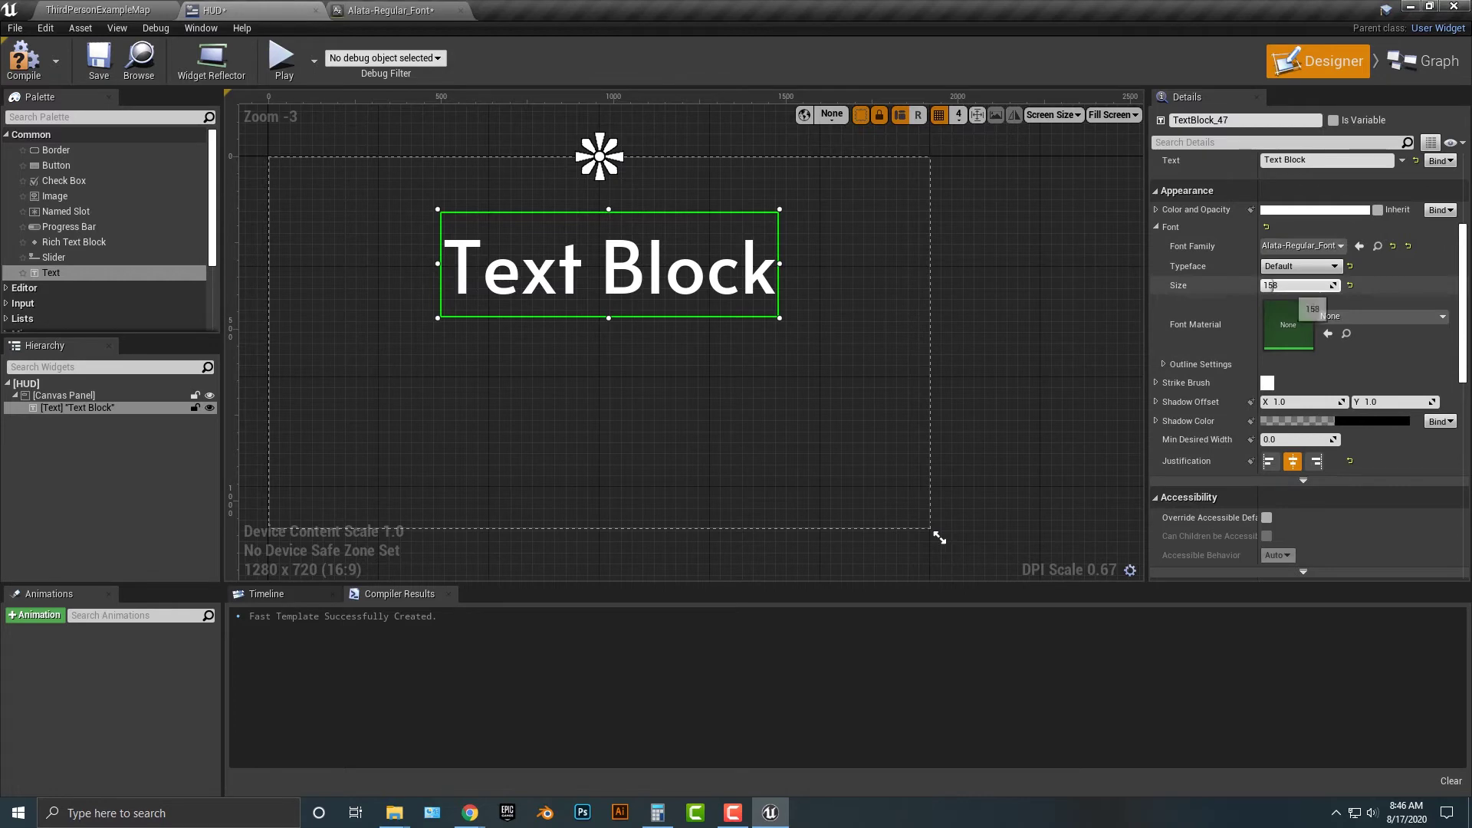
scroll(1271, 309, up, 1)
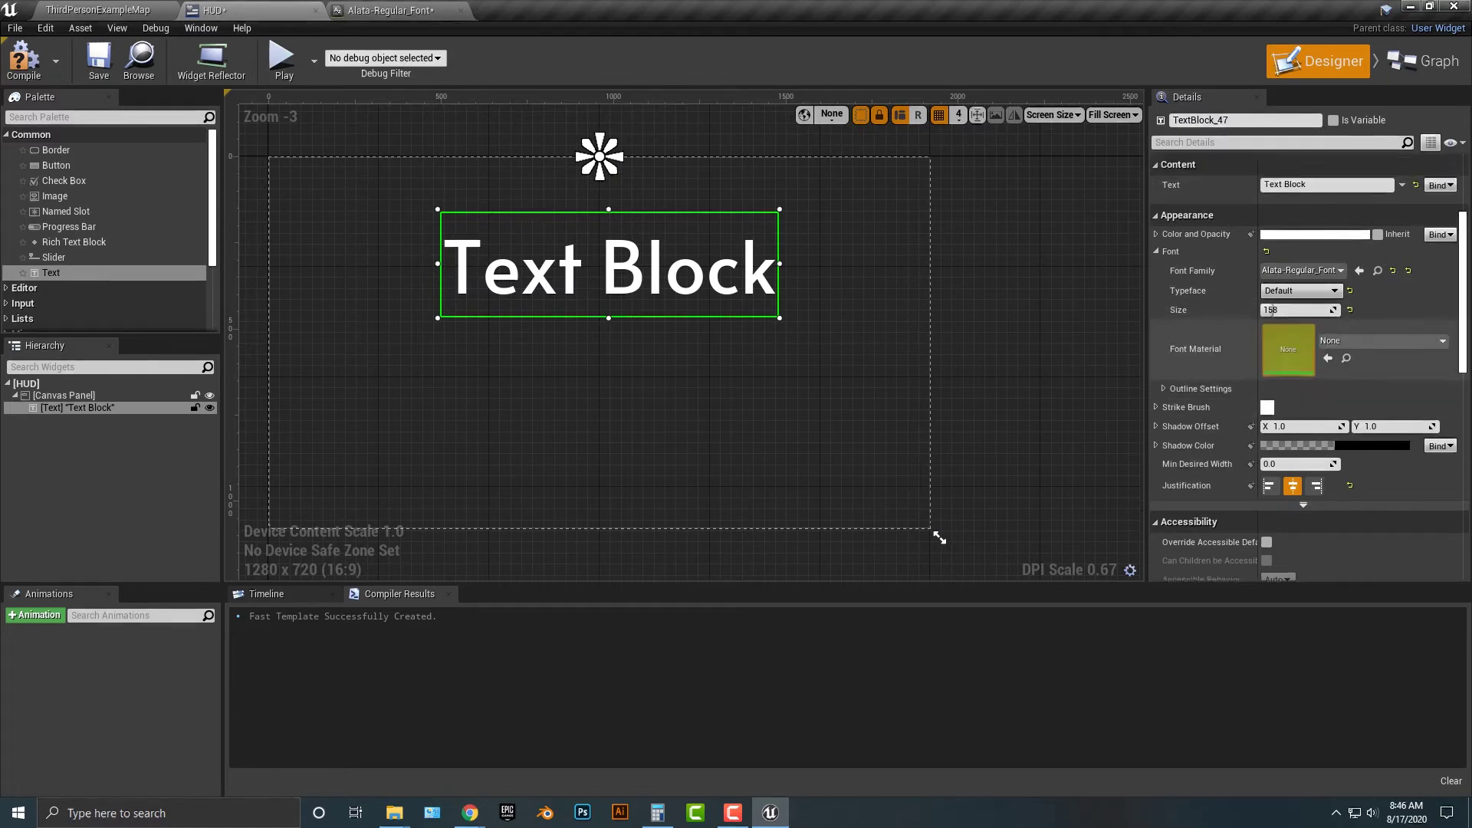
click(1302, 291)
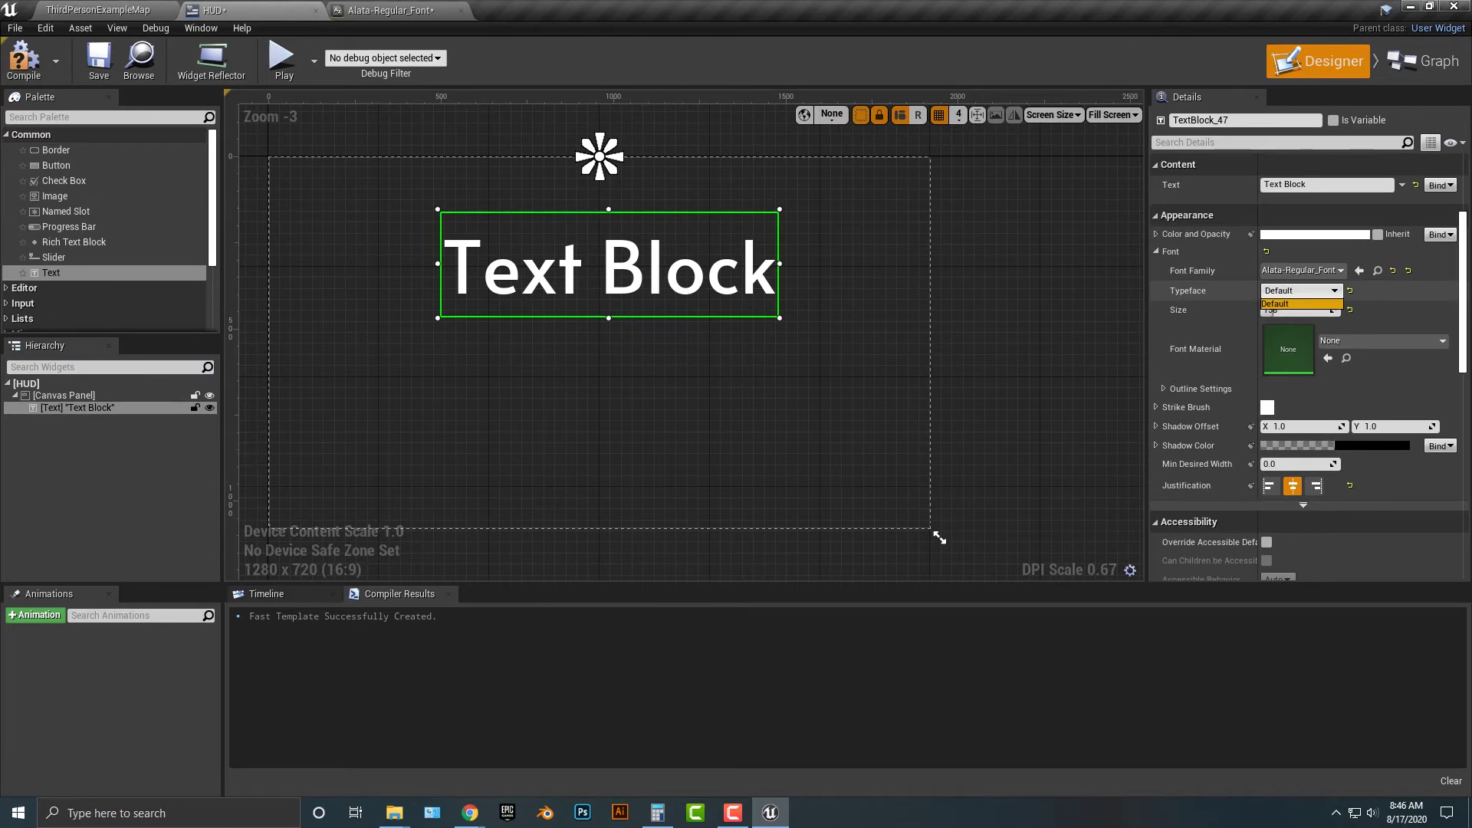
click(1302, 270)
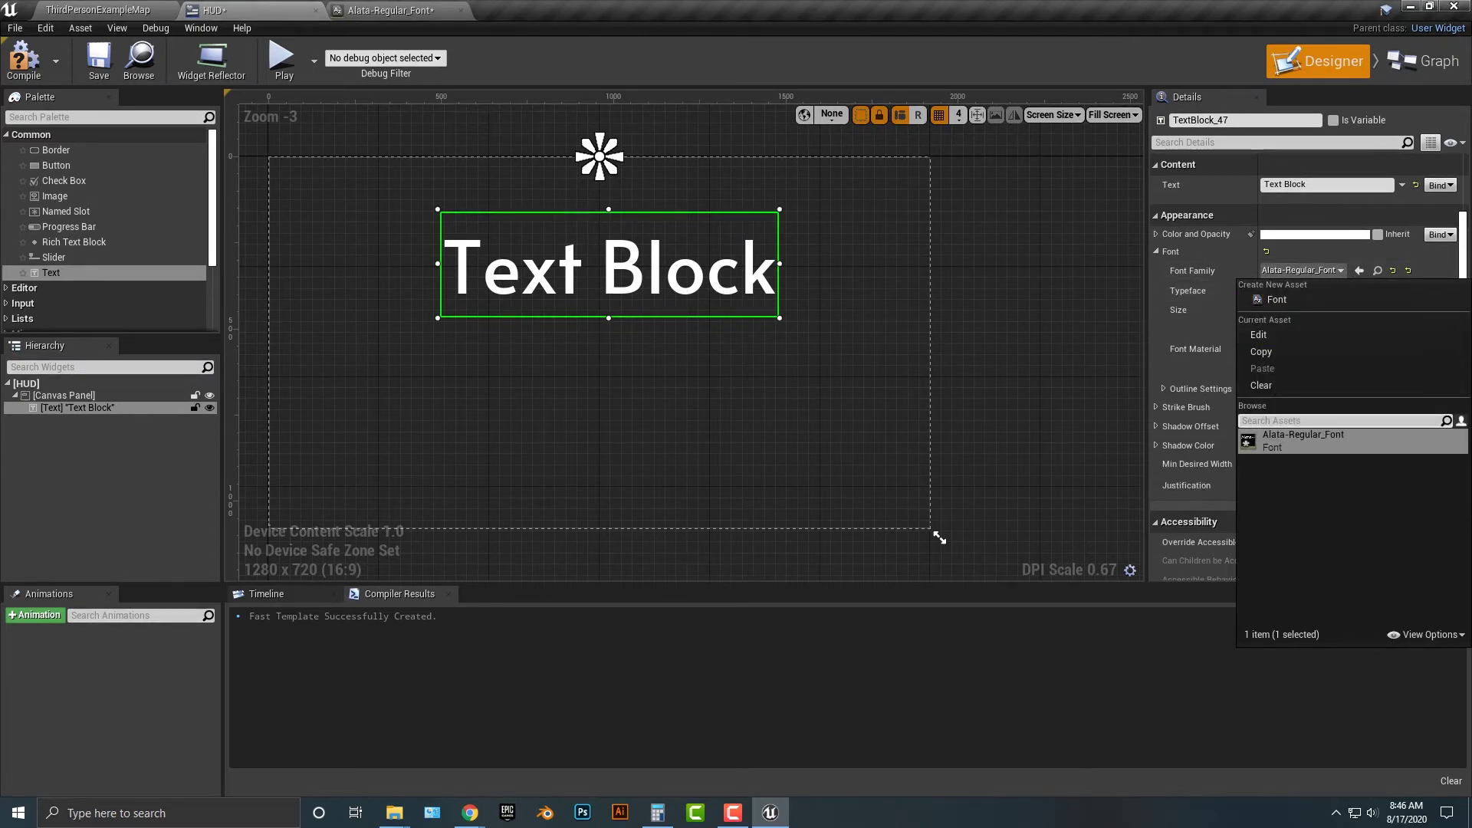
click(1276, 299)
click(1160, 147)
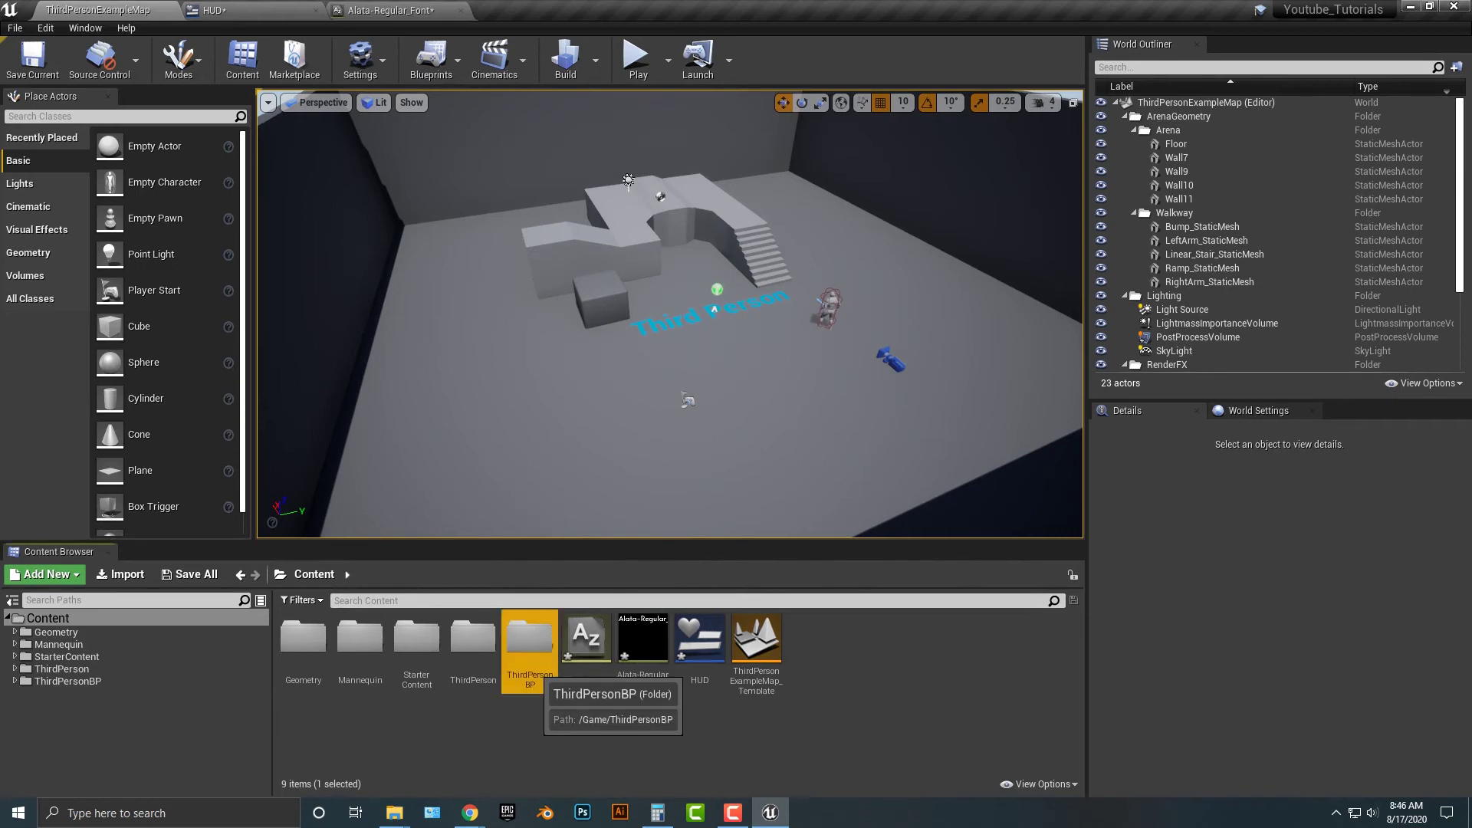
- Open the ThirdPersonGameMode blueprint from the ThirdPersonBP > Blueprints folder
double_click(529, 644)
double_click(303, 637)
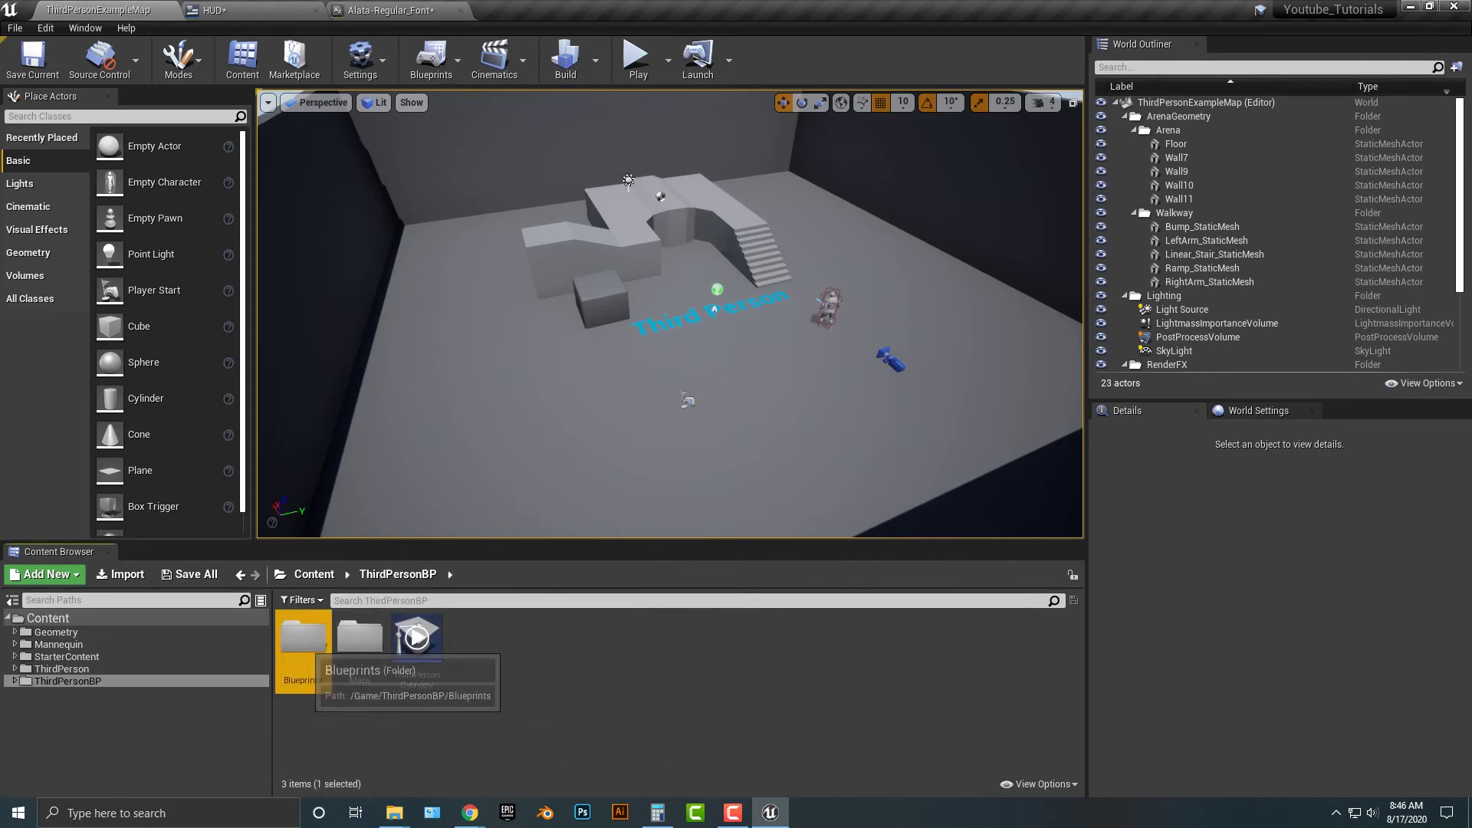
click(359, 644)
double_click(359, 644)
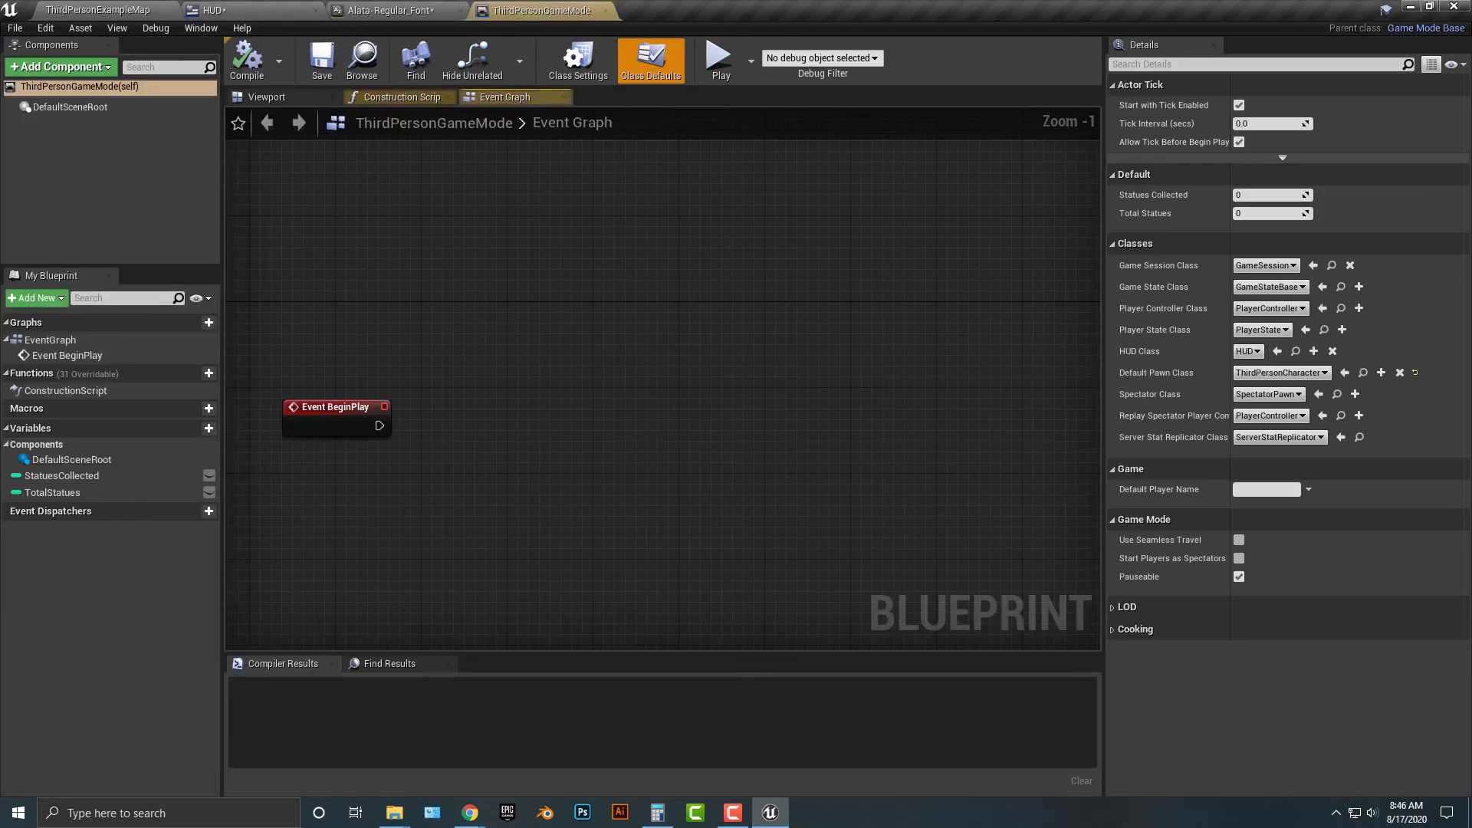
- Locate the Event BeginPlay node in the Event Graph by searching the blueprint actions for "event begin"
right_drag(432, 401, 515, 385)
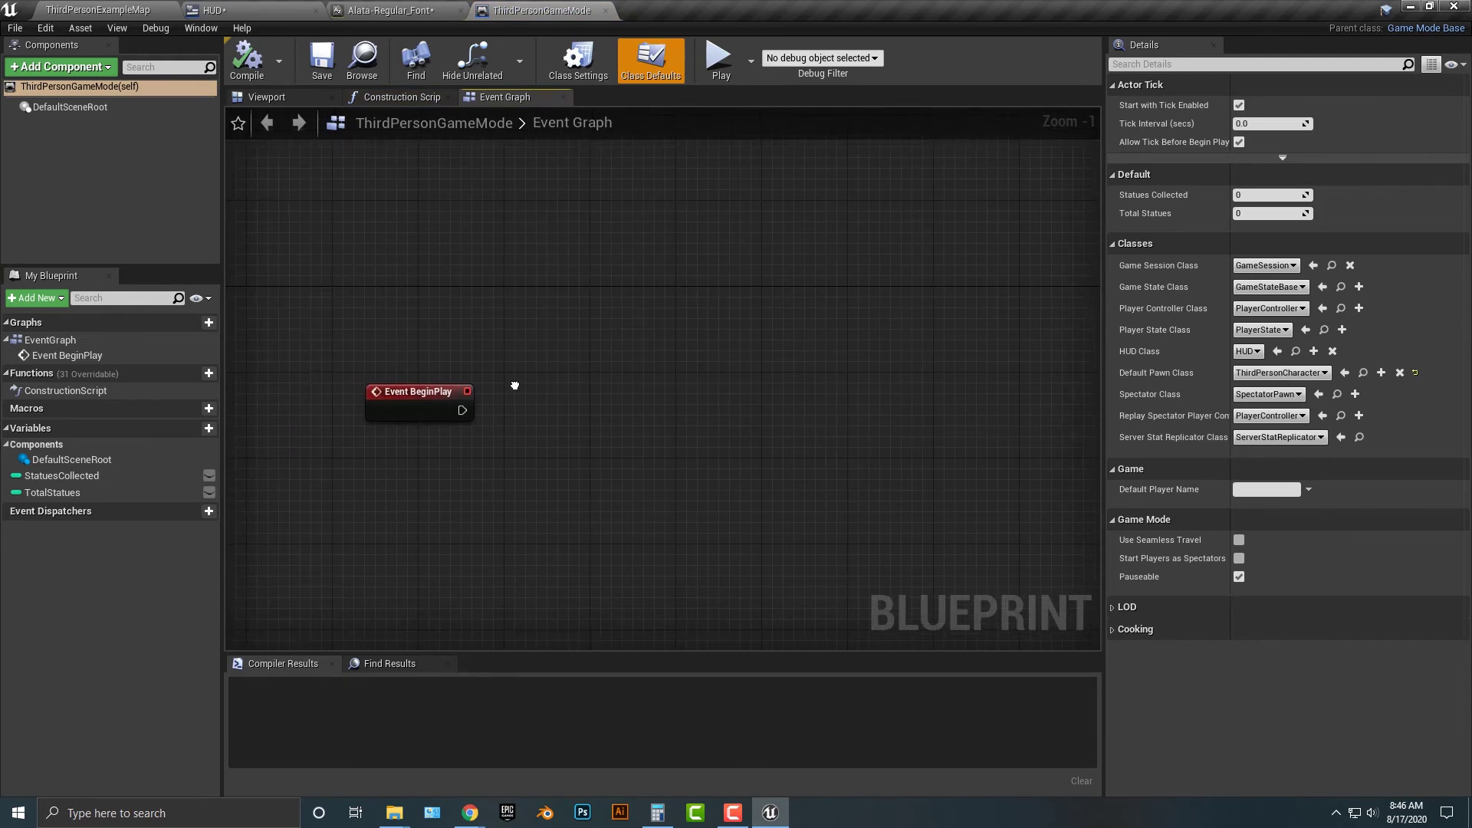
right_click(419, 290)
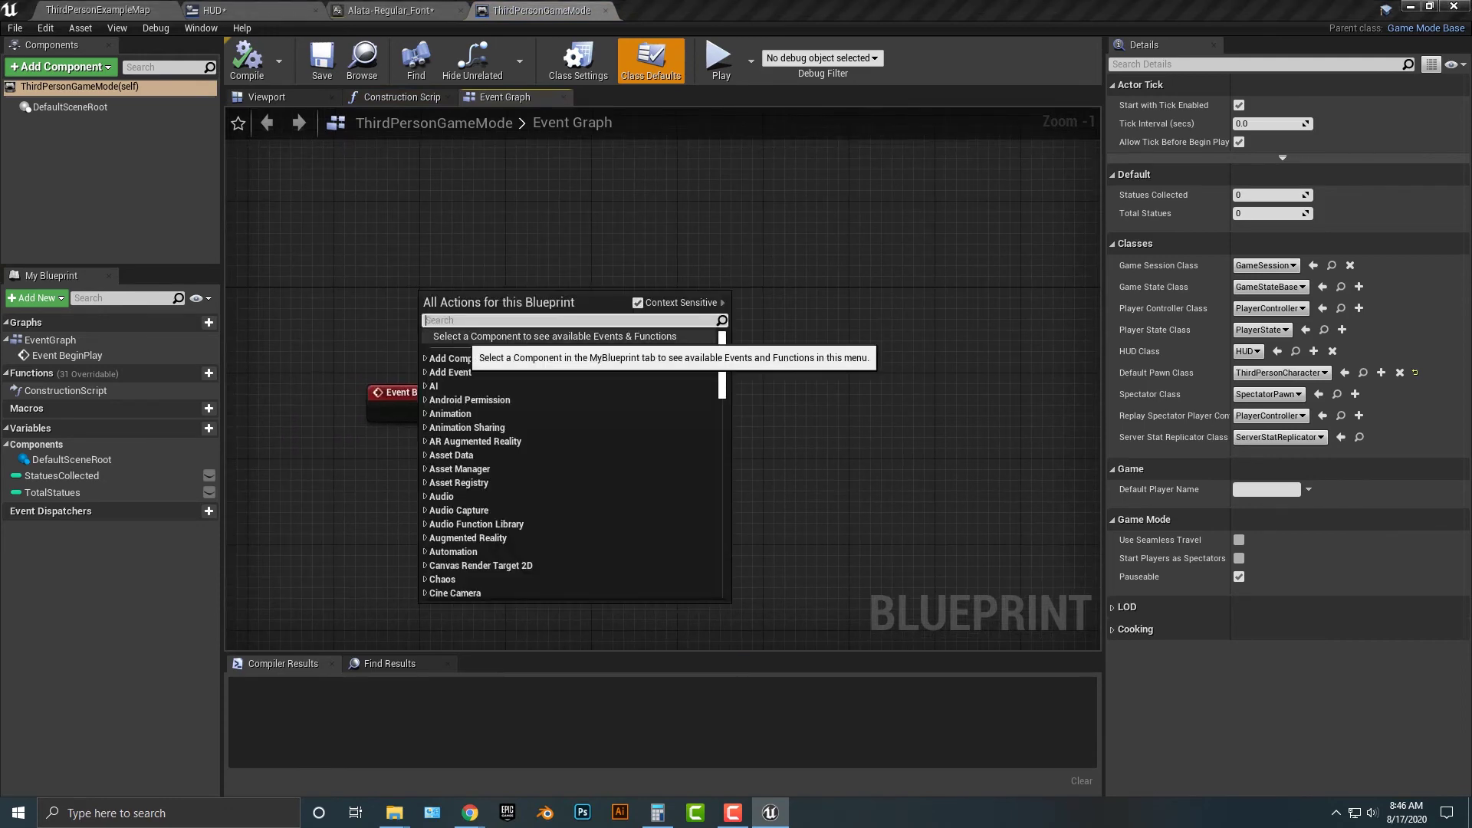
text(event begin)
key(Return)
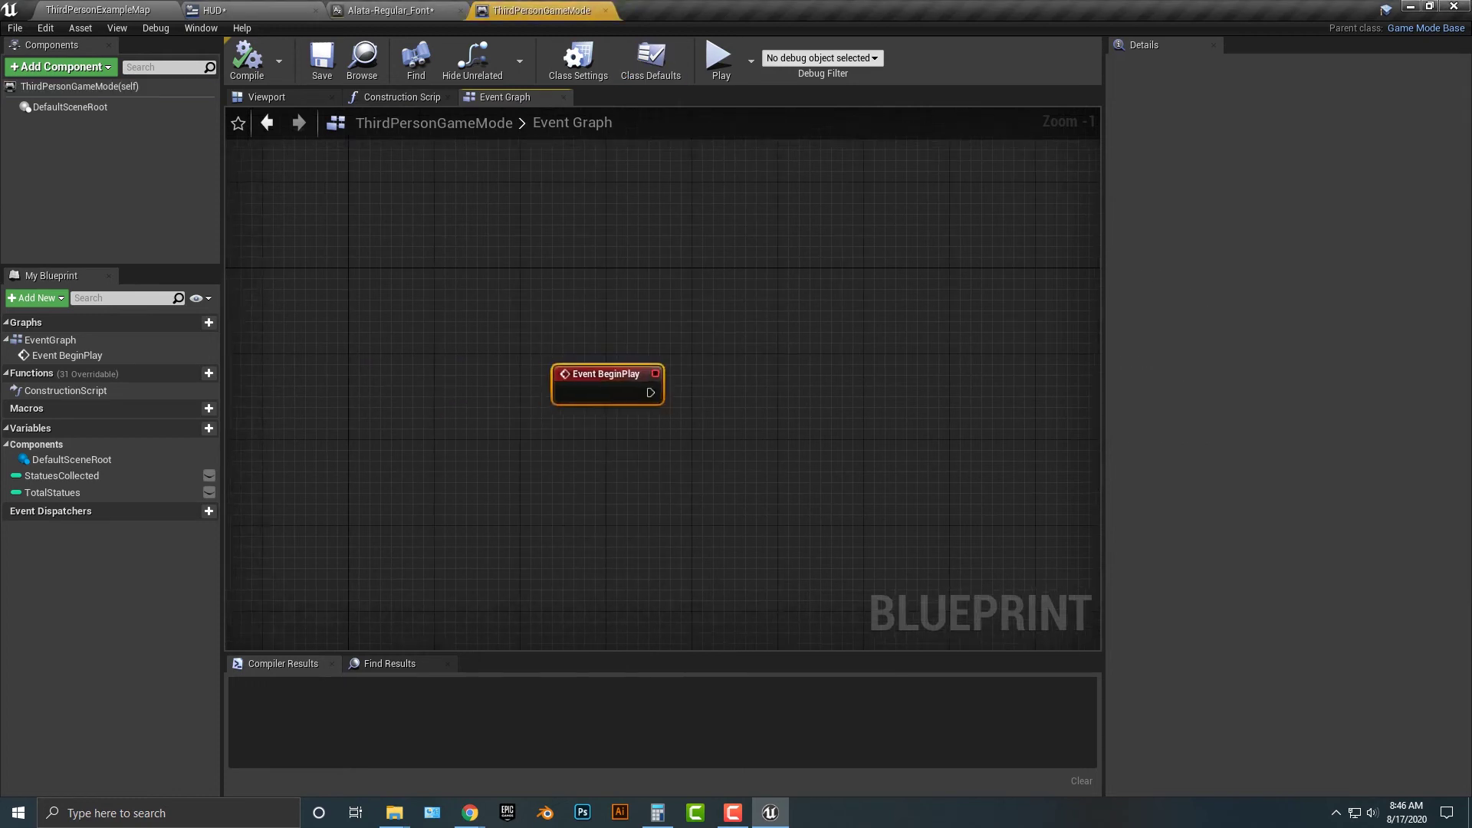
- Add a Create Widget node wired to Event BeginPlay's execution output and set its class to HUD
right_drag(709, 255, 535, 271)
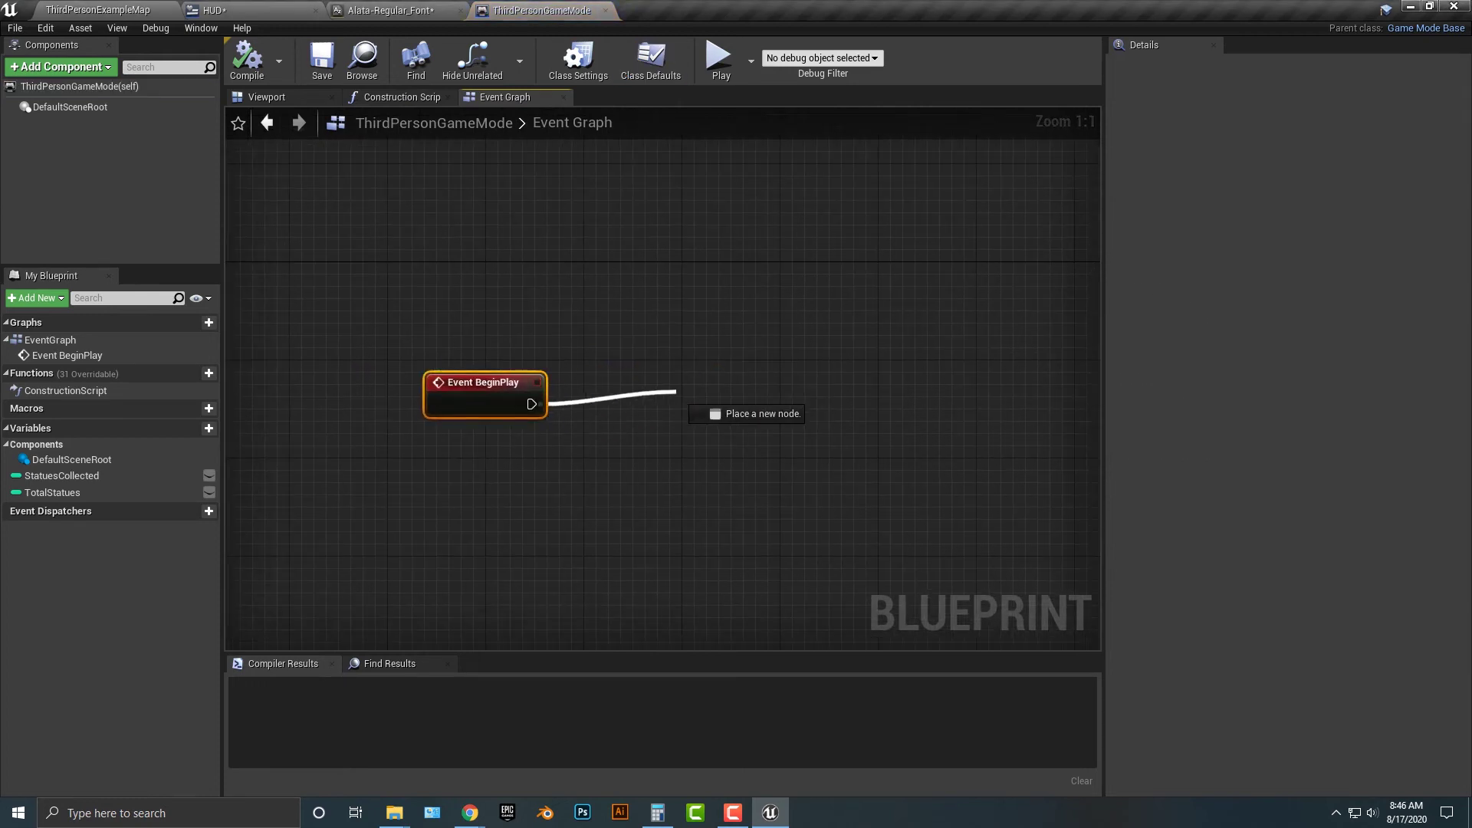
drag(676, 392, 676, 392)
text(create wid)
key(Return)
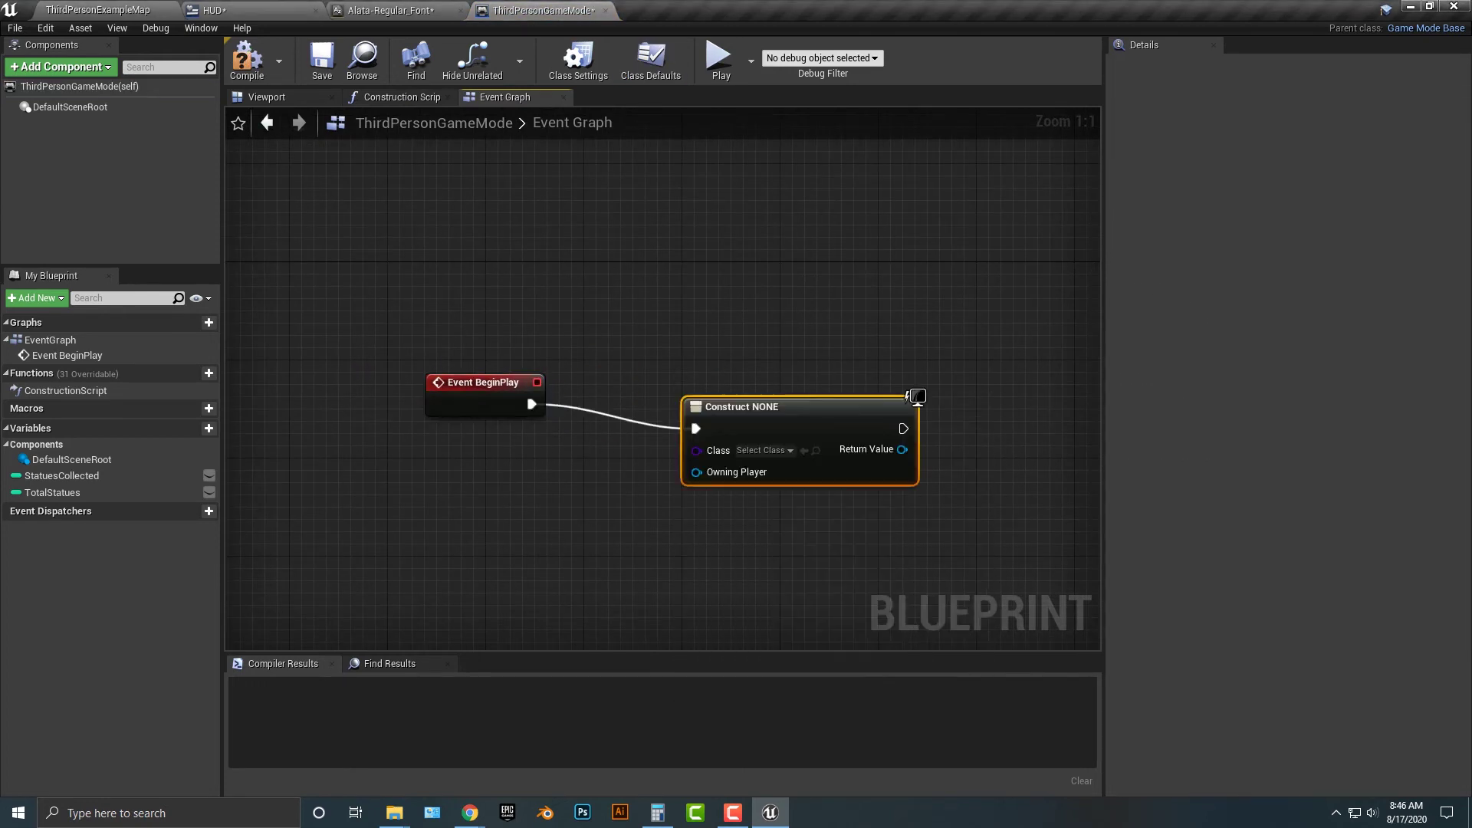
click(764, 451)
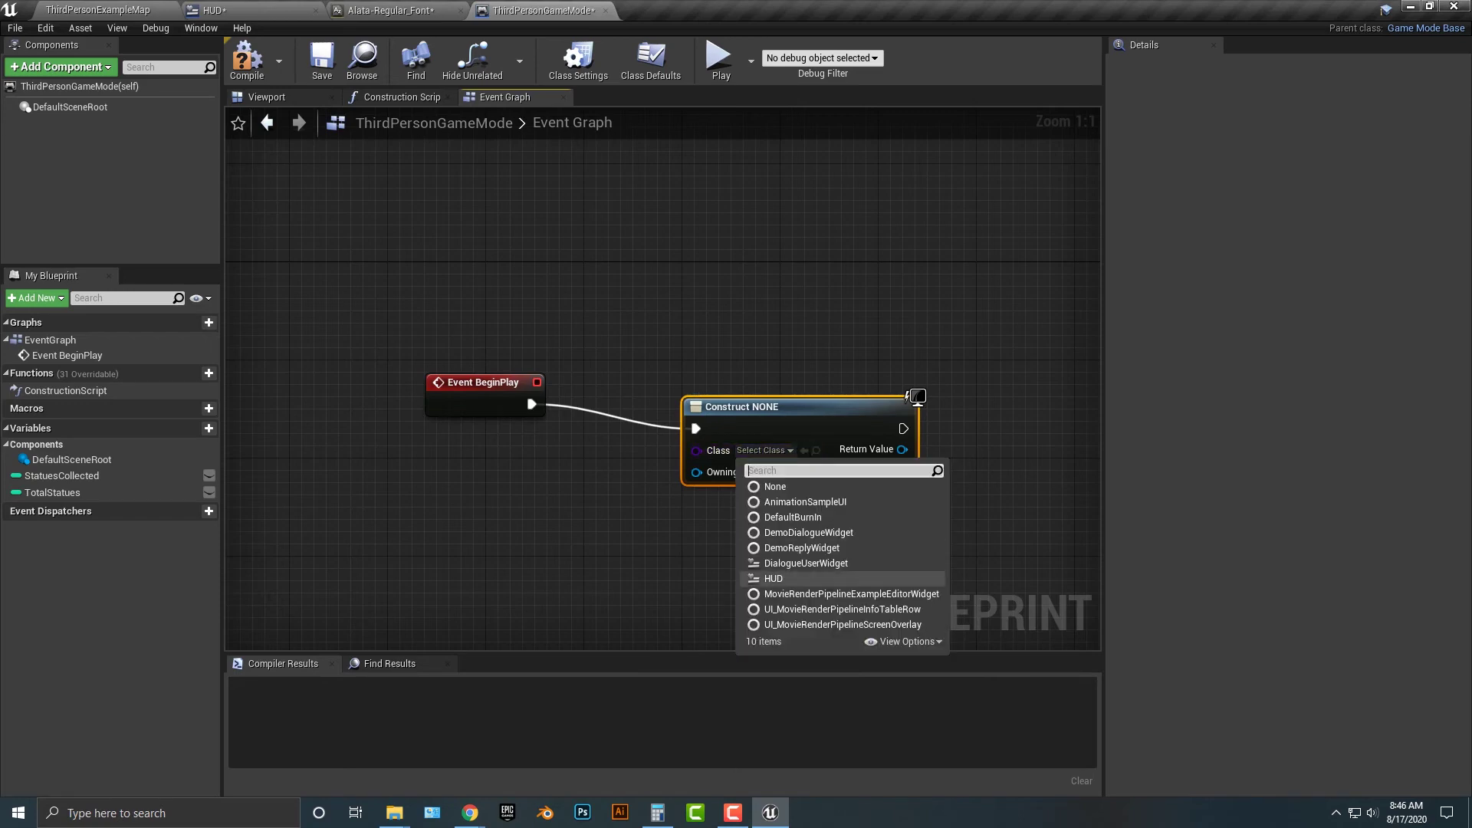
click(773, 578)
- Add an Add to Viewport node from the Create HUD Widget's Return Value, align it beside that node, and compile the blueprint
right_drag(773, 579, 465, 543)
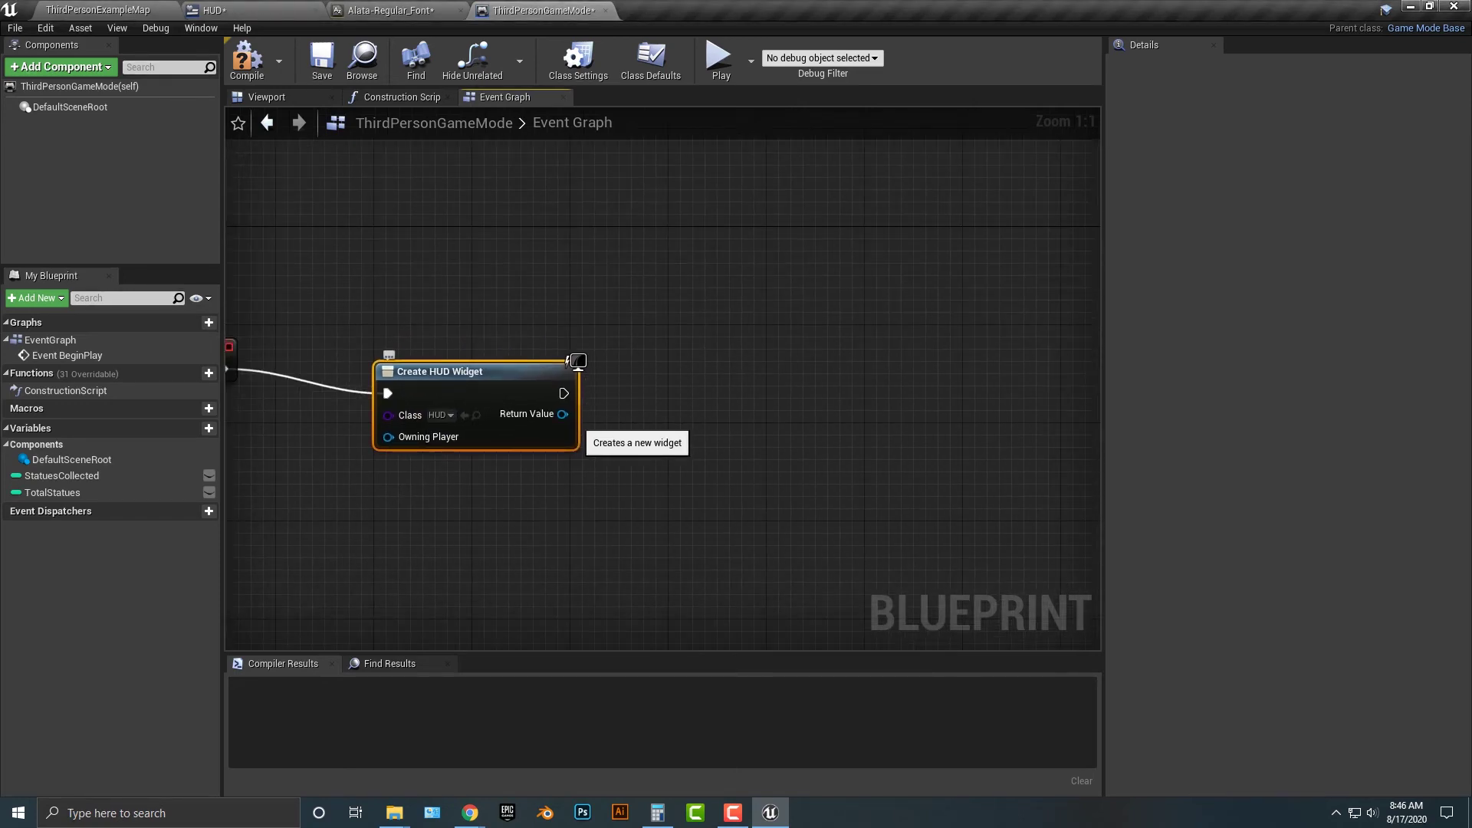
drag(563, 414, 722, 401)
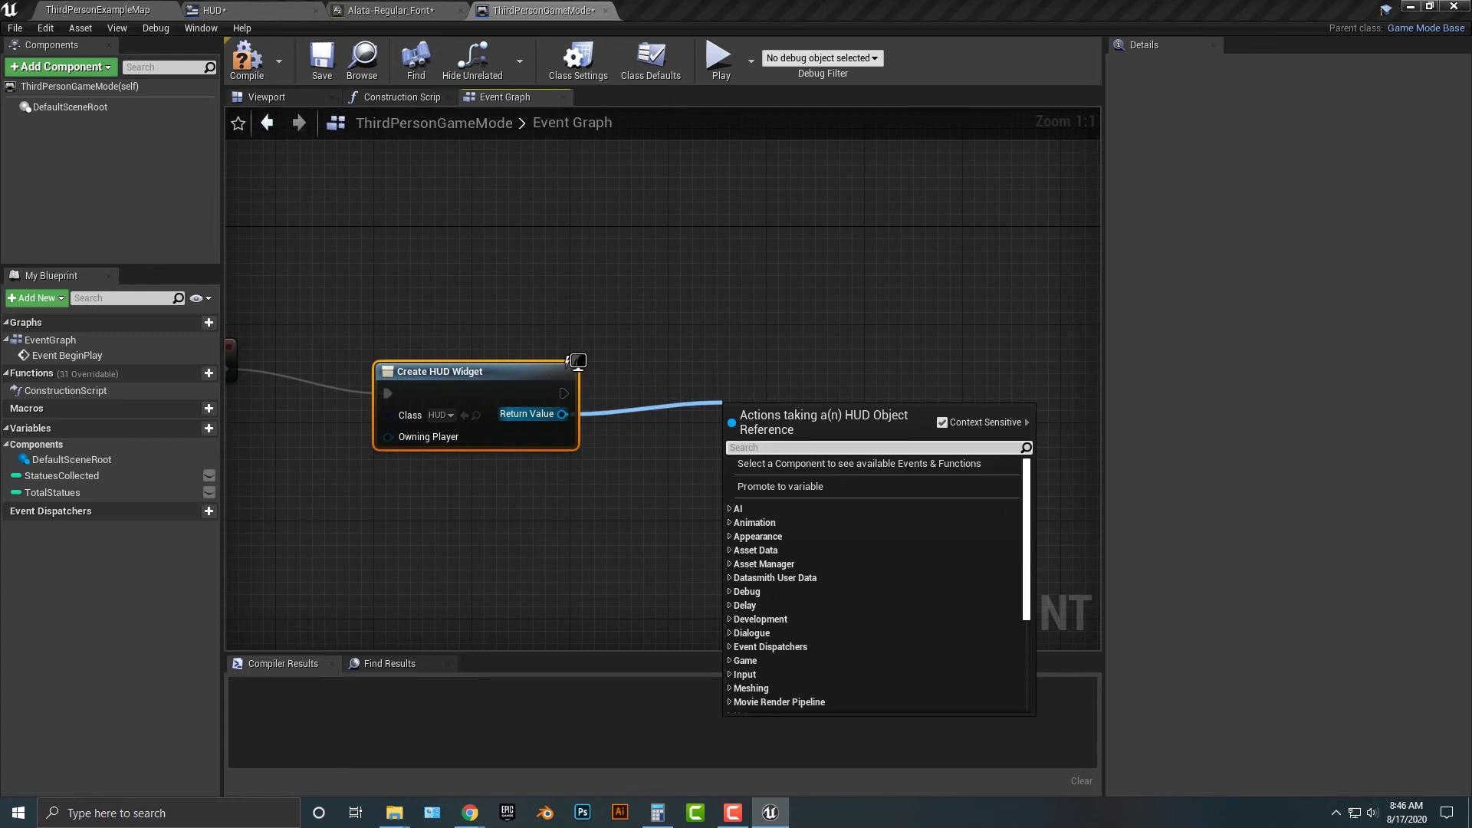
text(add to viewport)
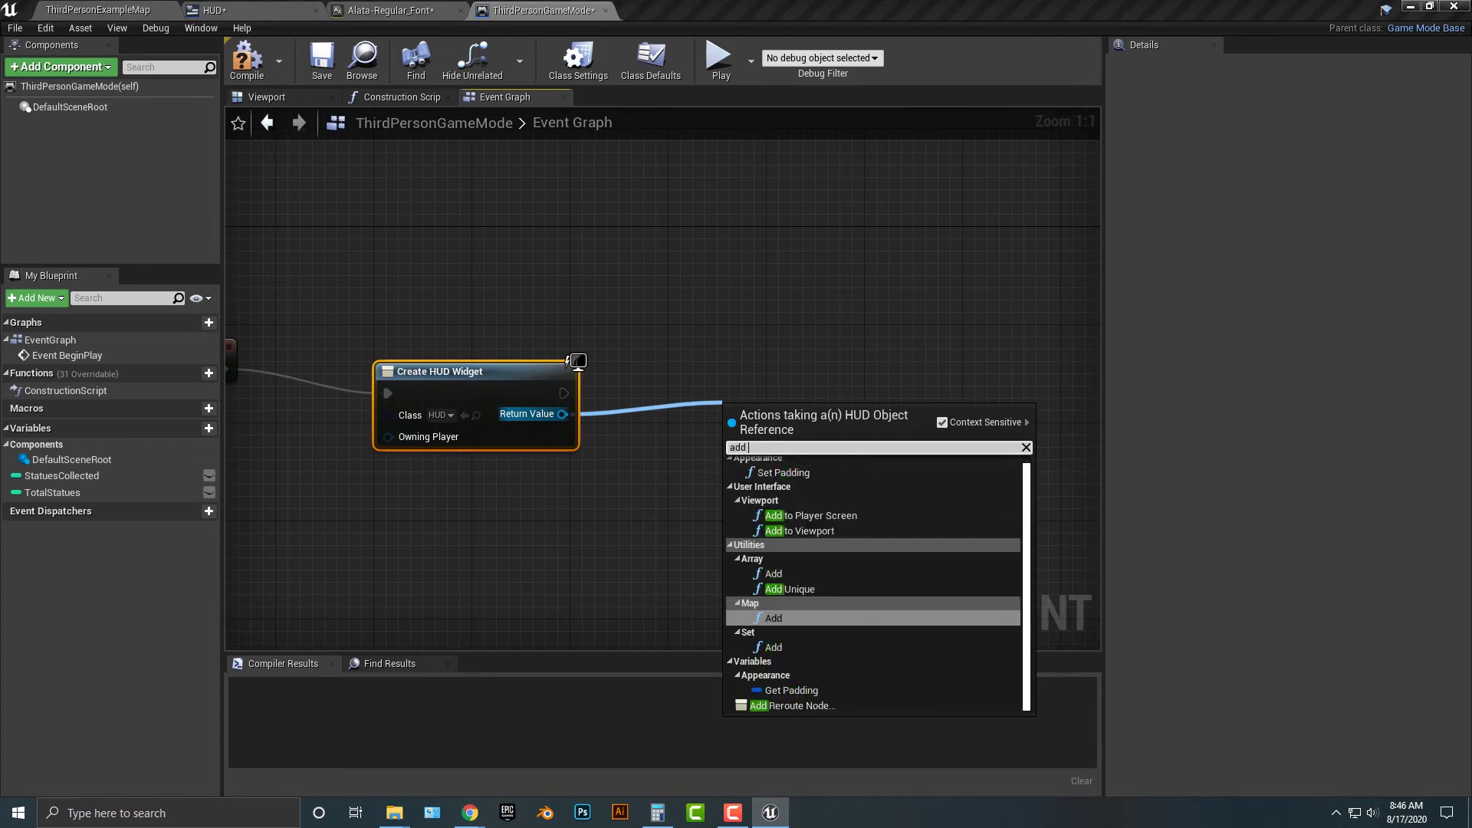
key(Return)
drag(819, 419, 792, 395)
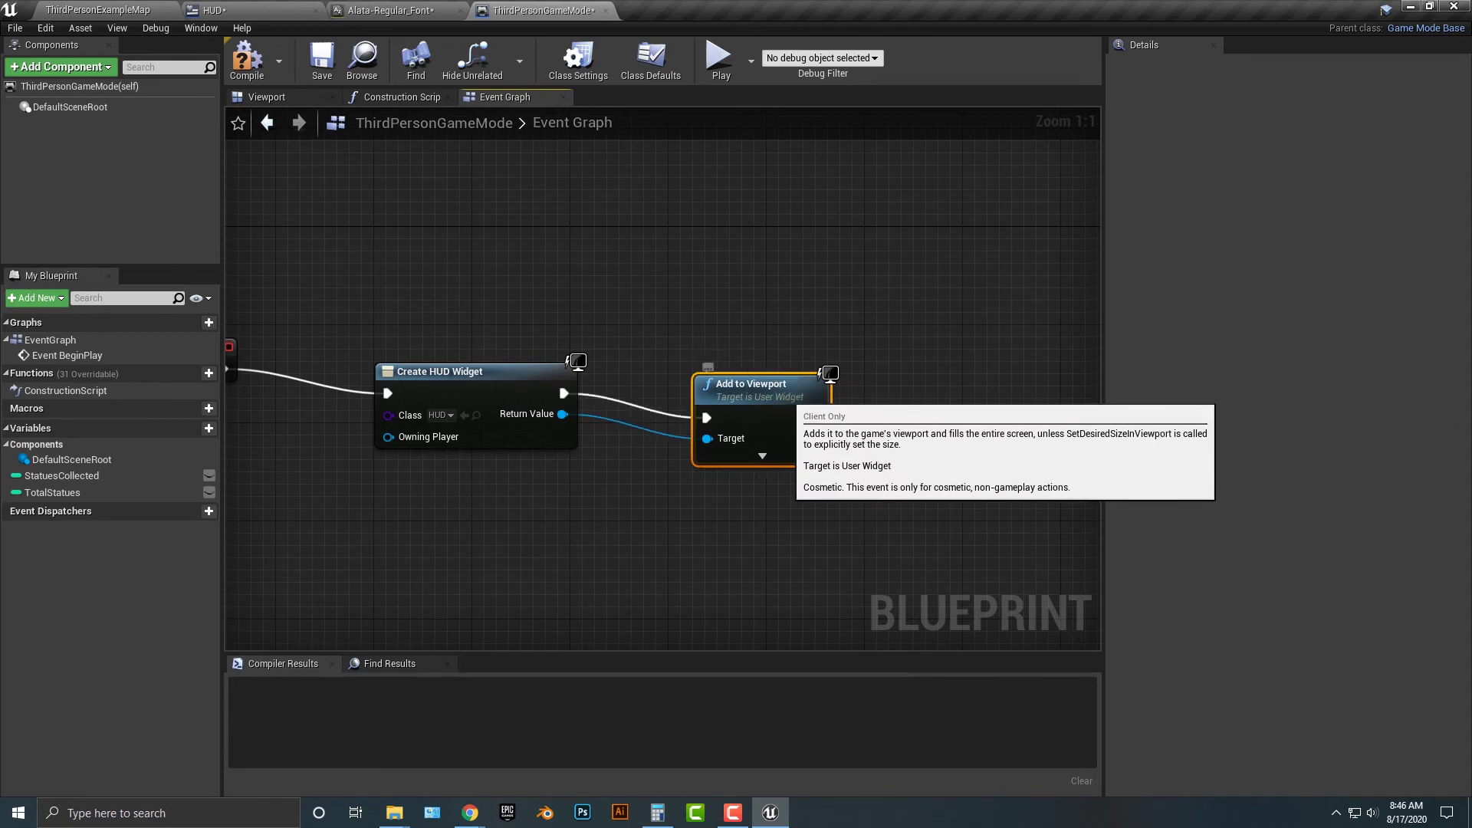
click(249, 68)
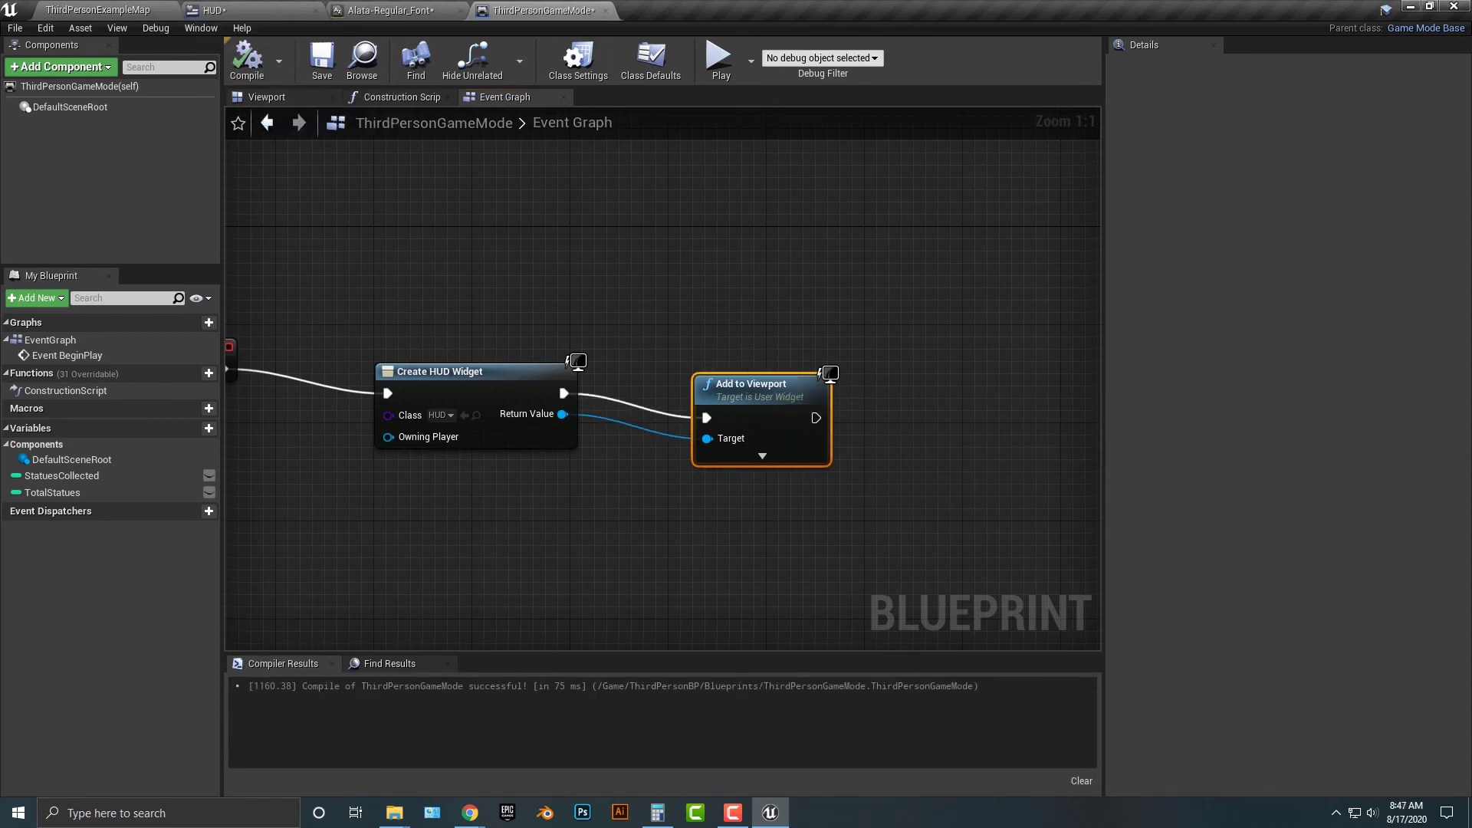
- Play the level and run and jump the character around the arena to check the HUD text in the game
click(720, 57)
key(w)
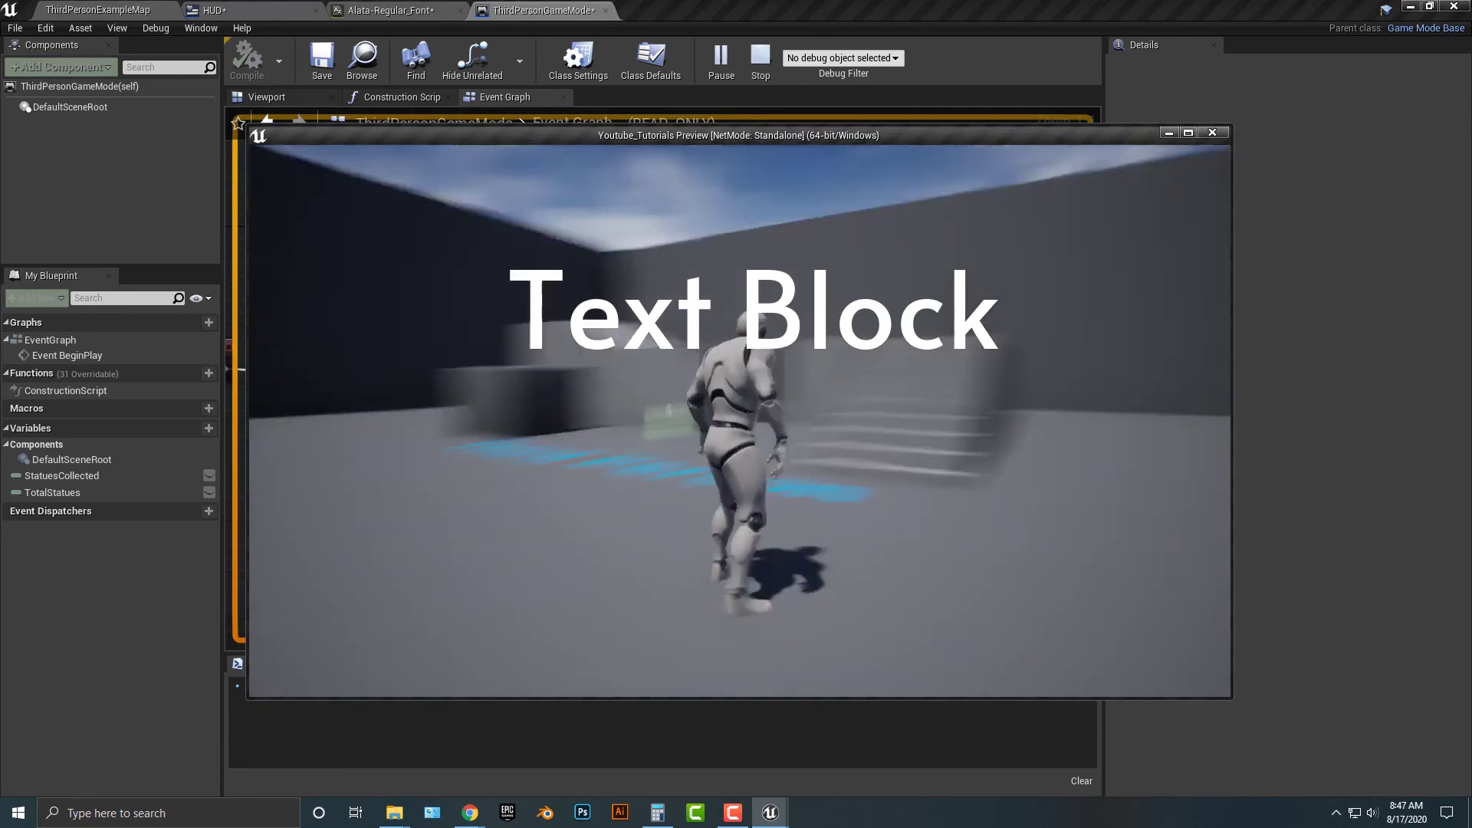
key(w)
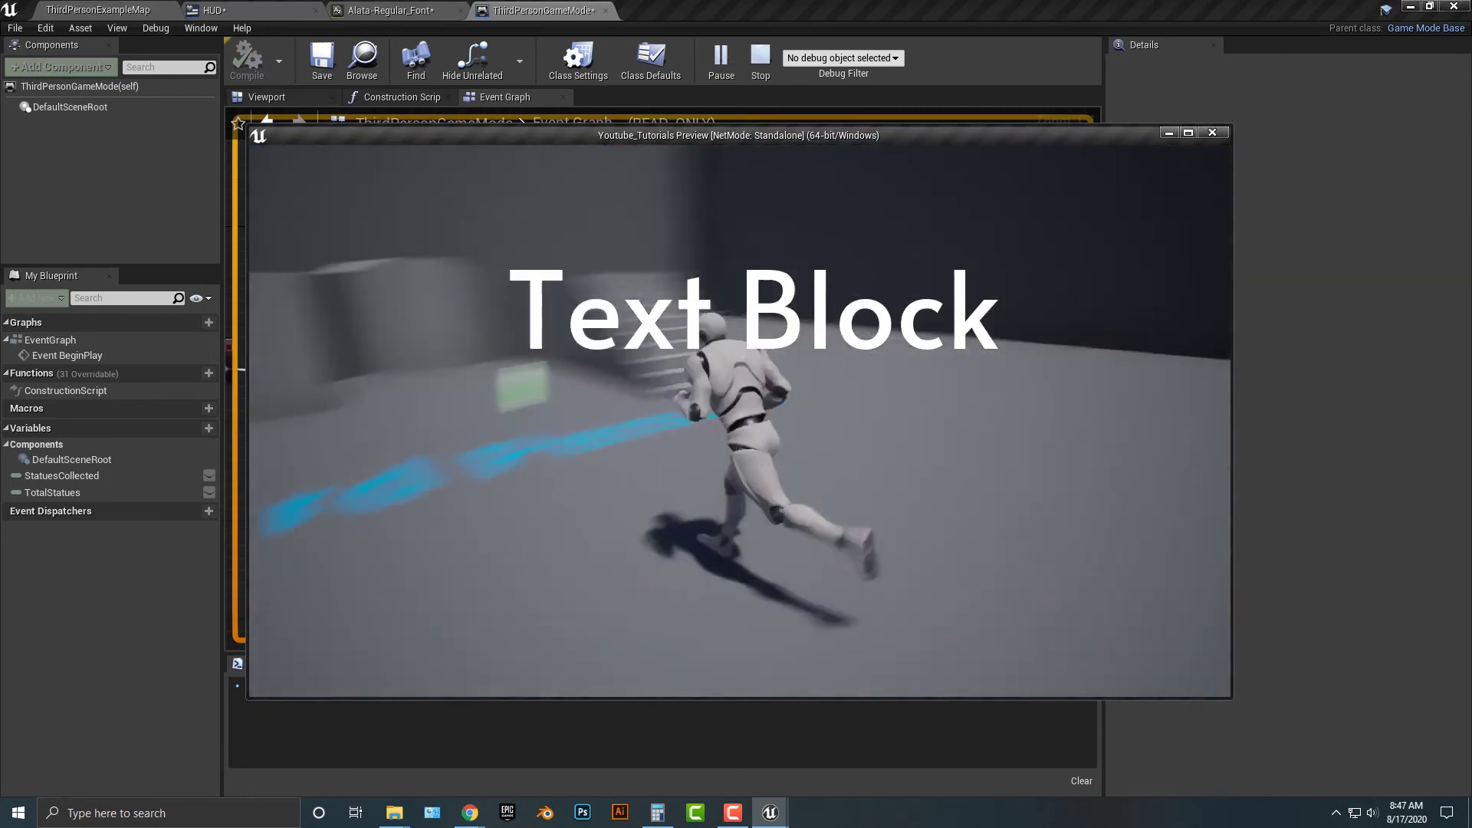
key(space)
key(w)
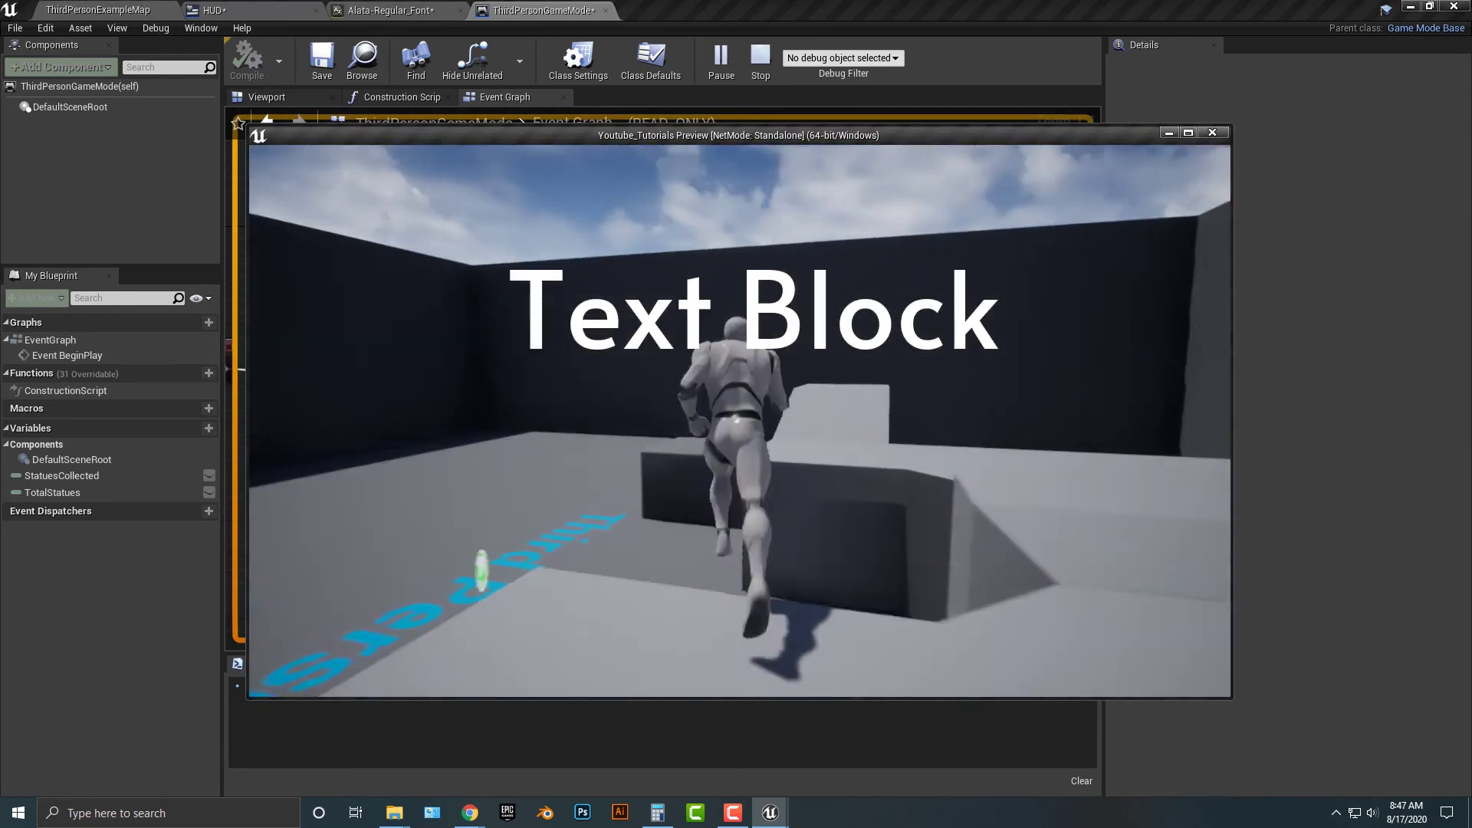
key(w)
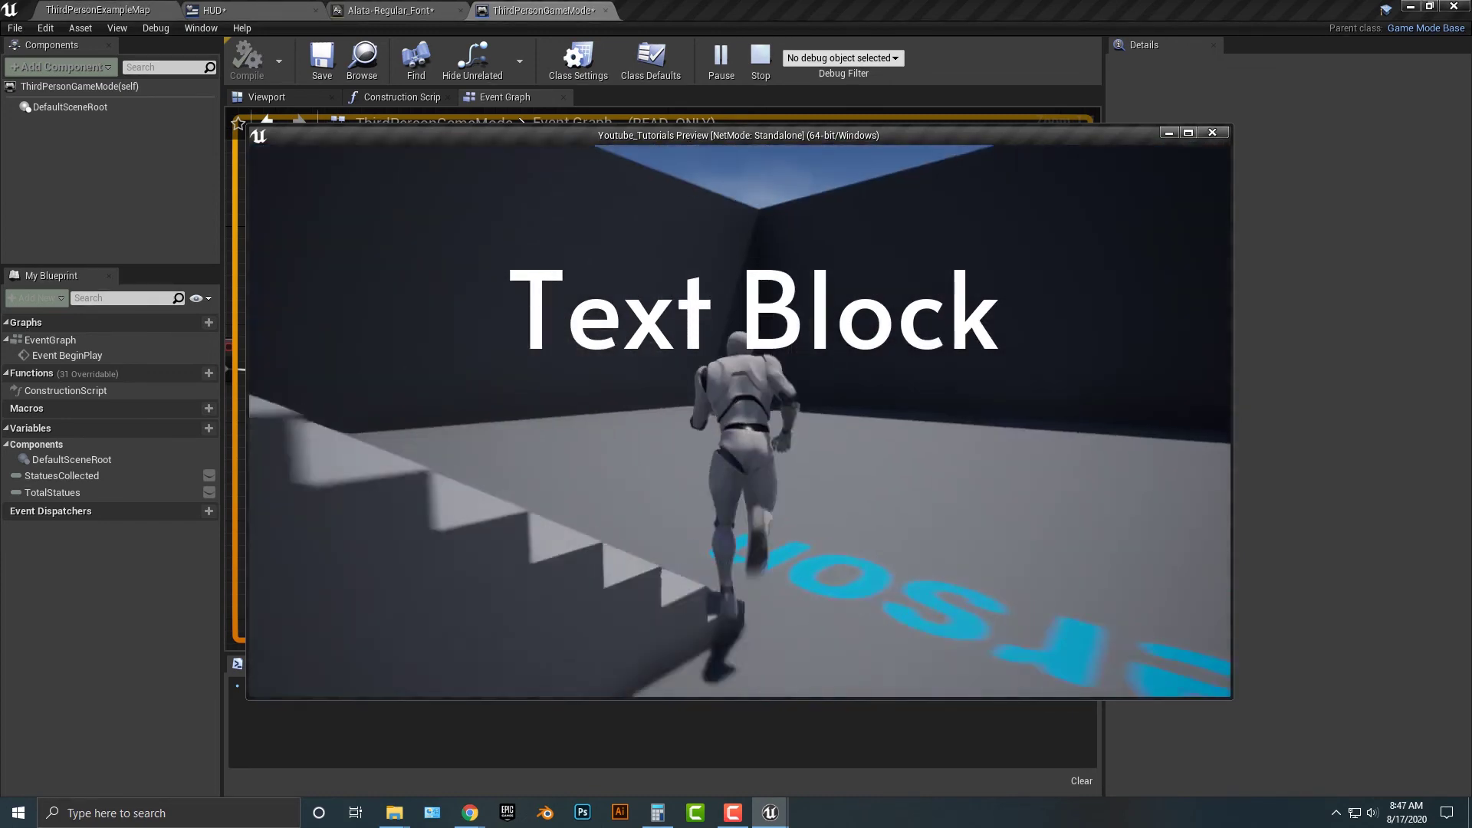
key(w)
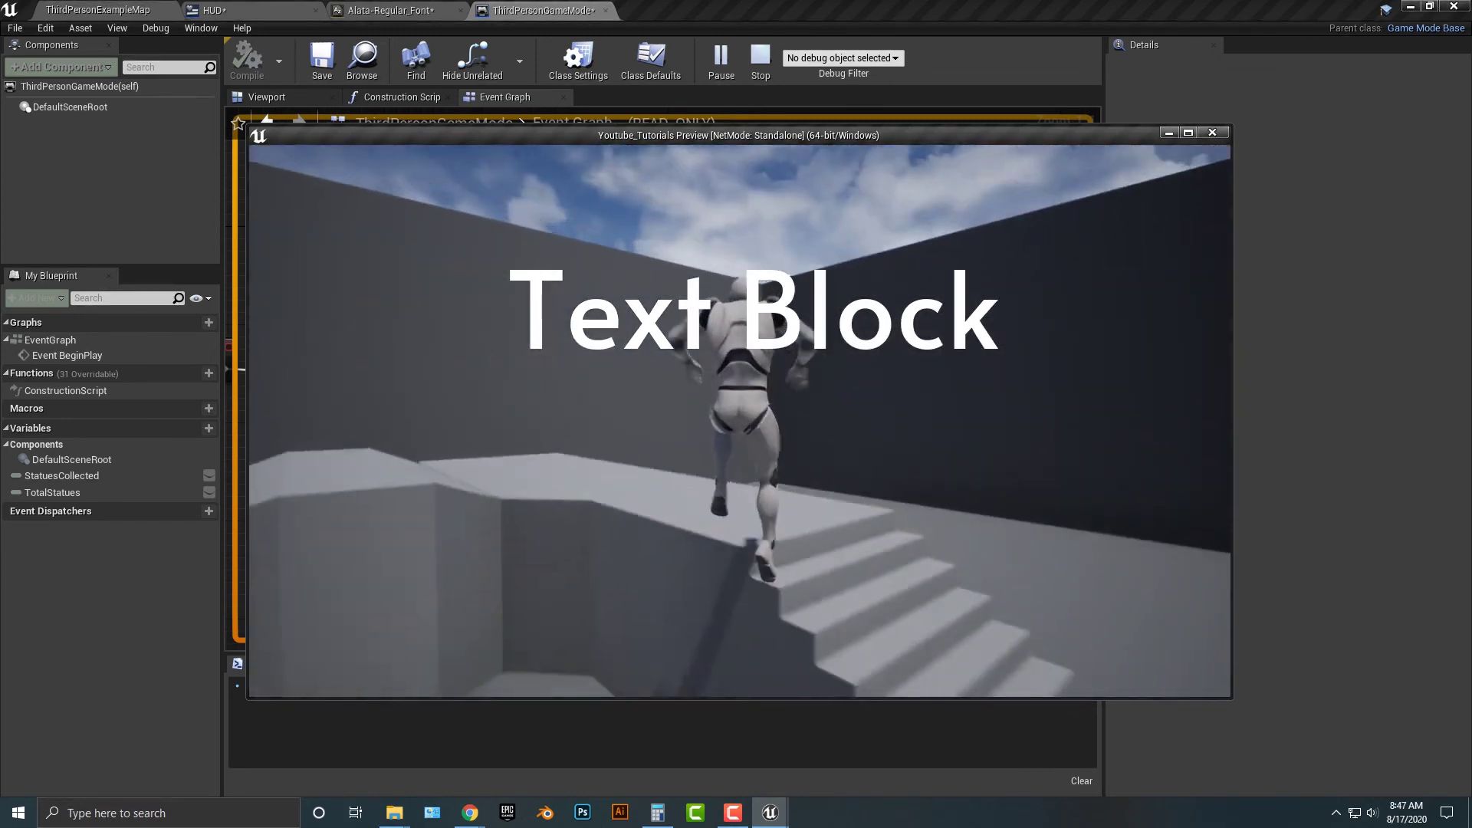
key(w)
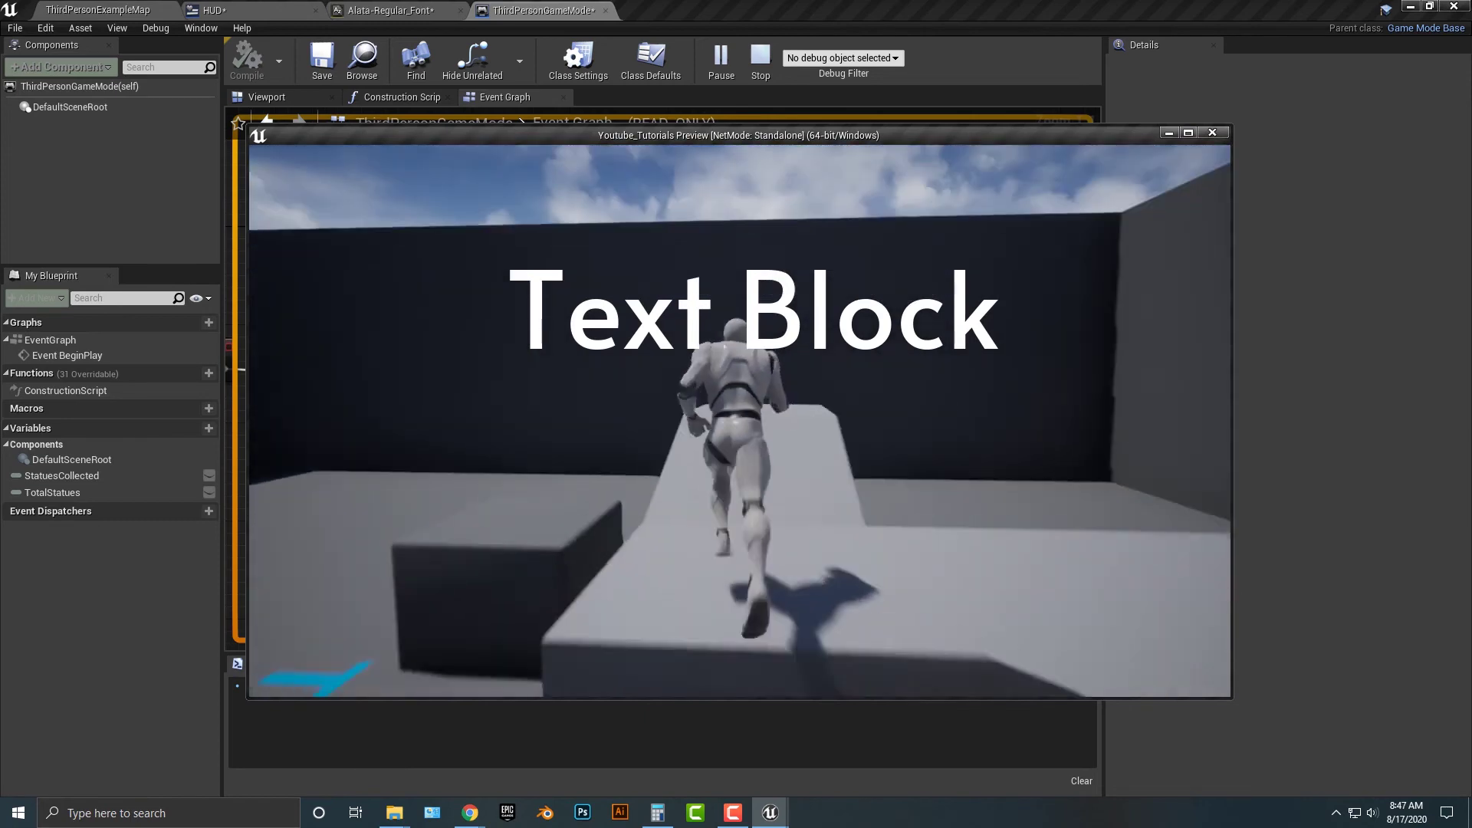
key(w)
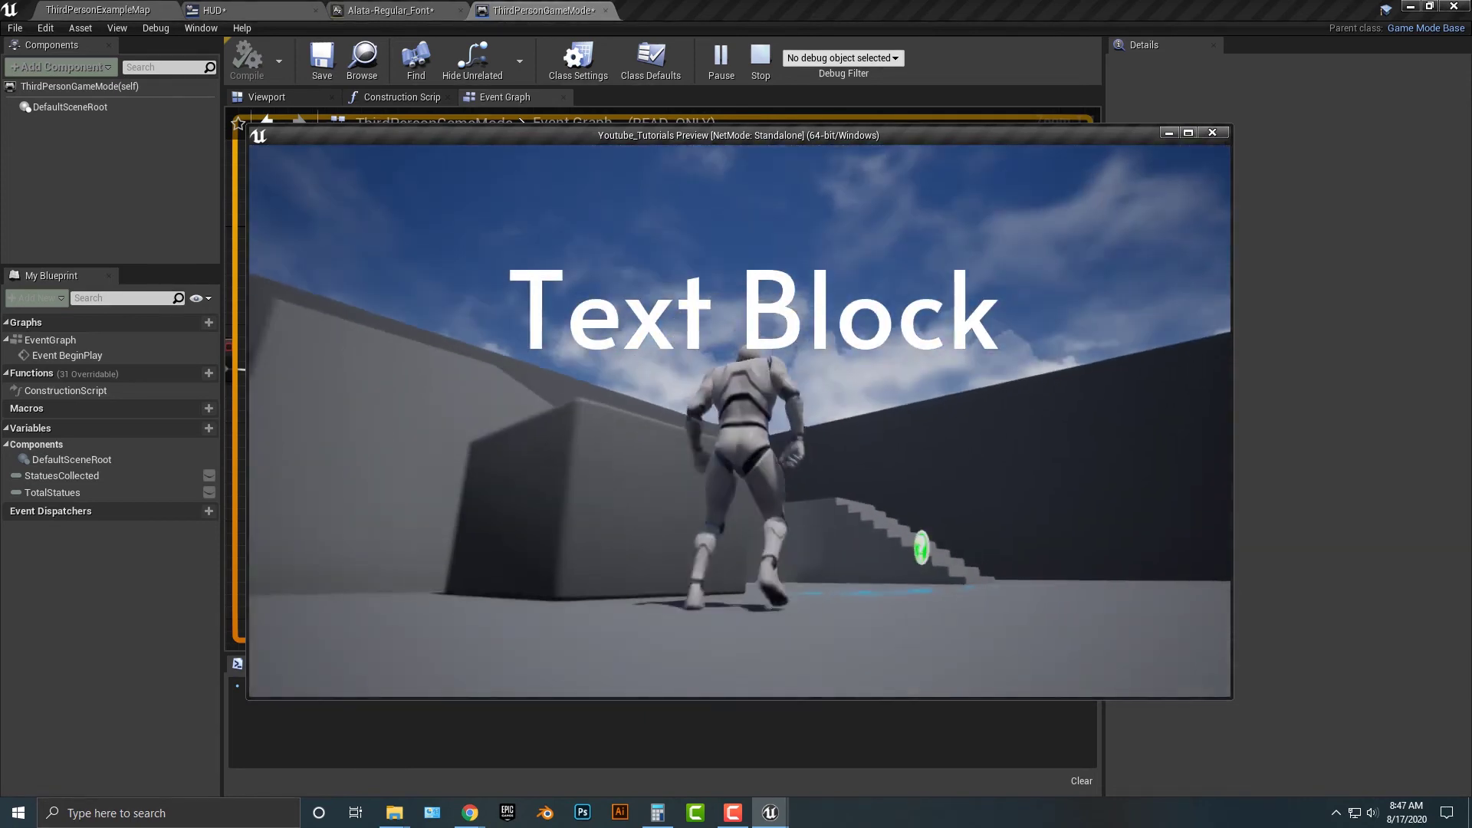
key(space)
key(w)
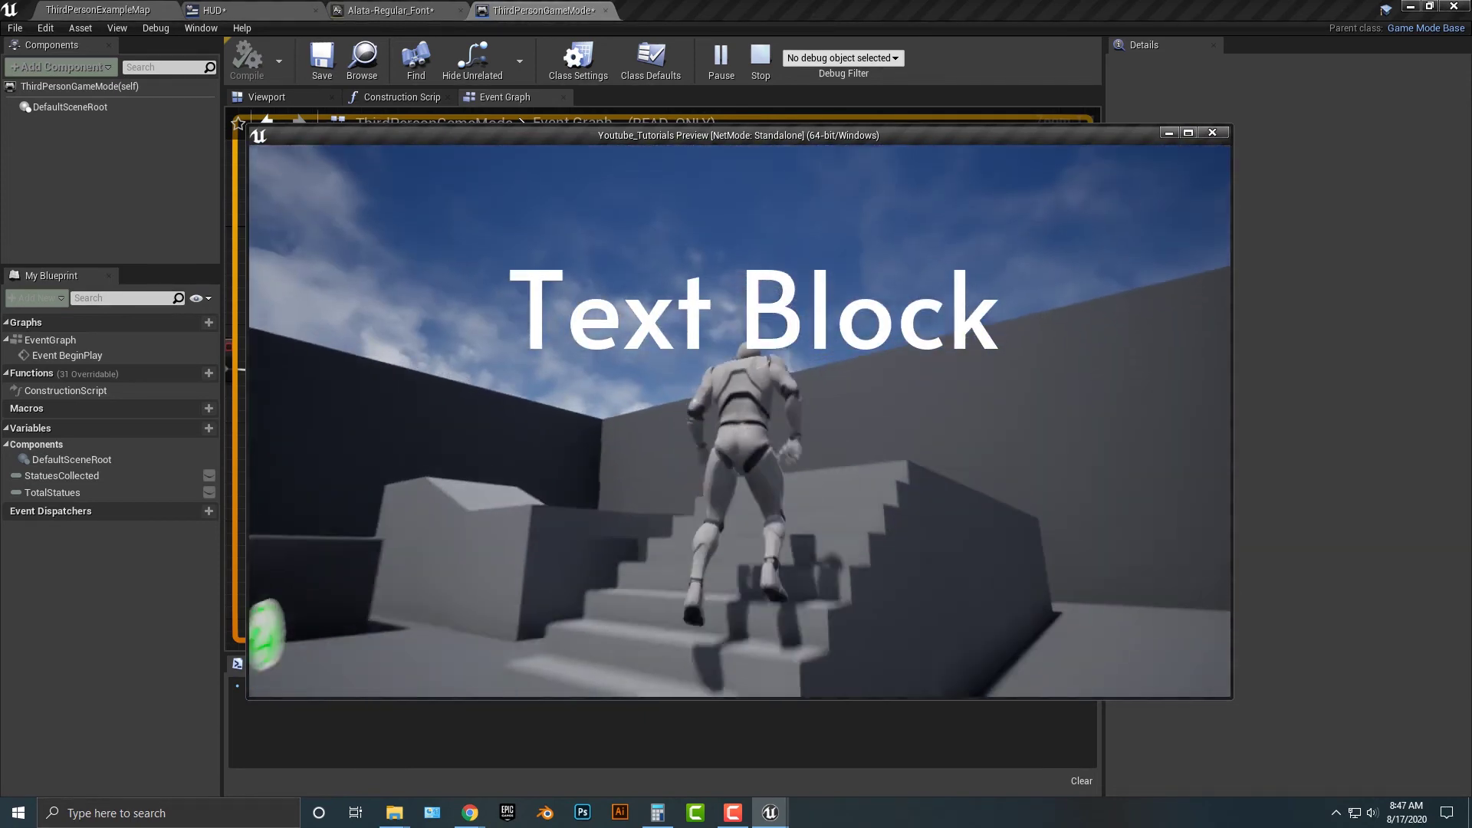
key(w)
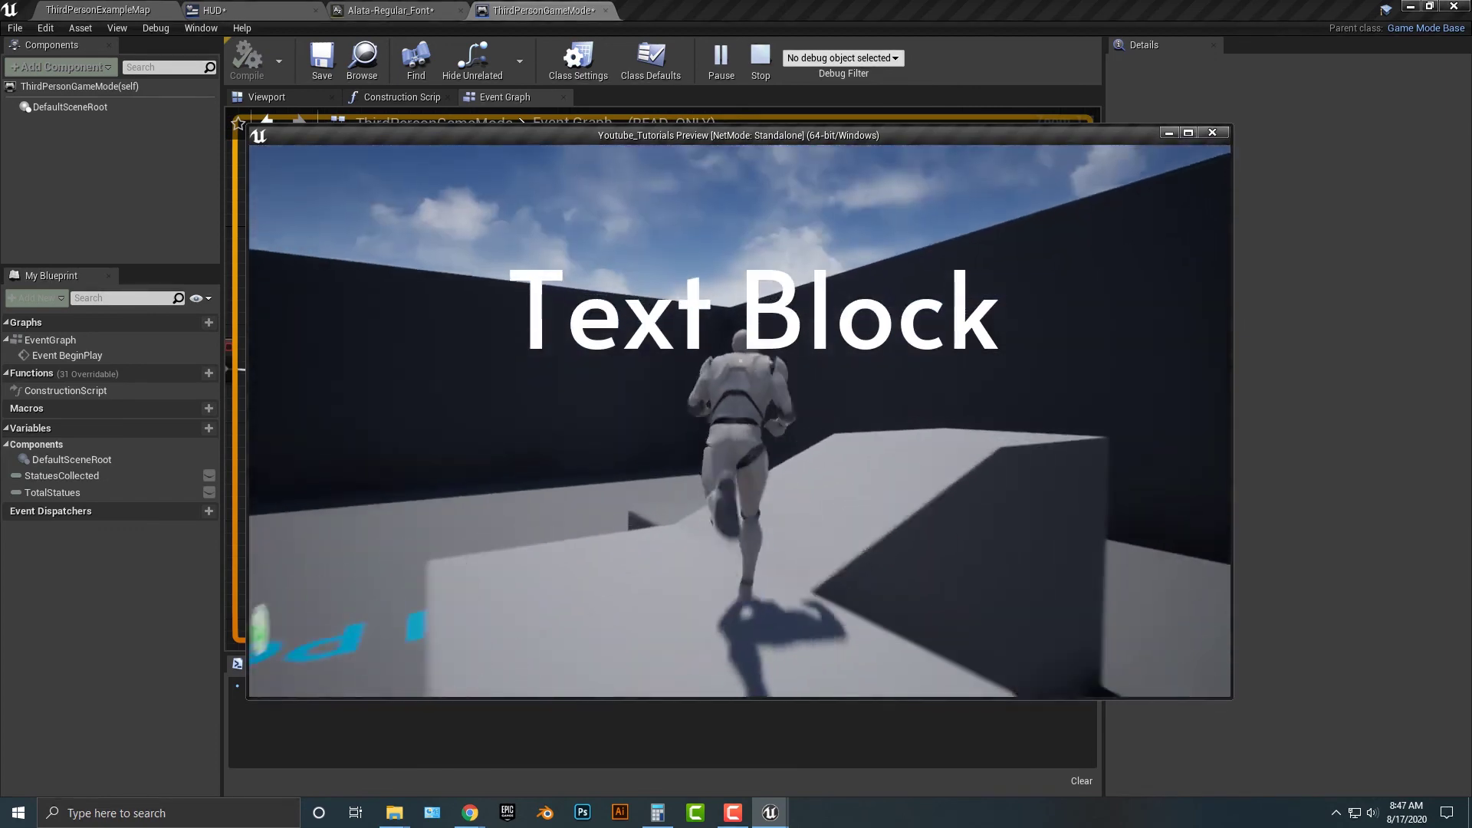
key(w)
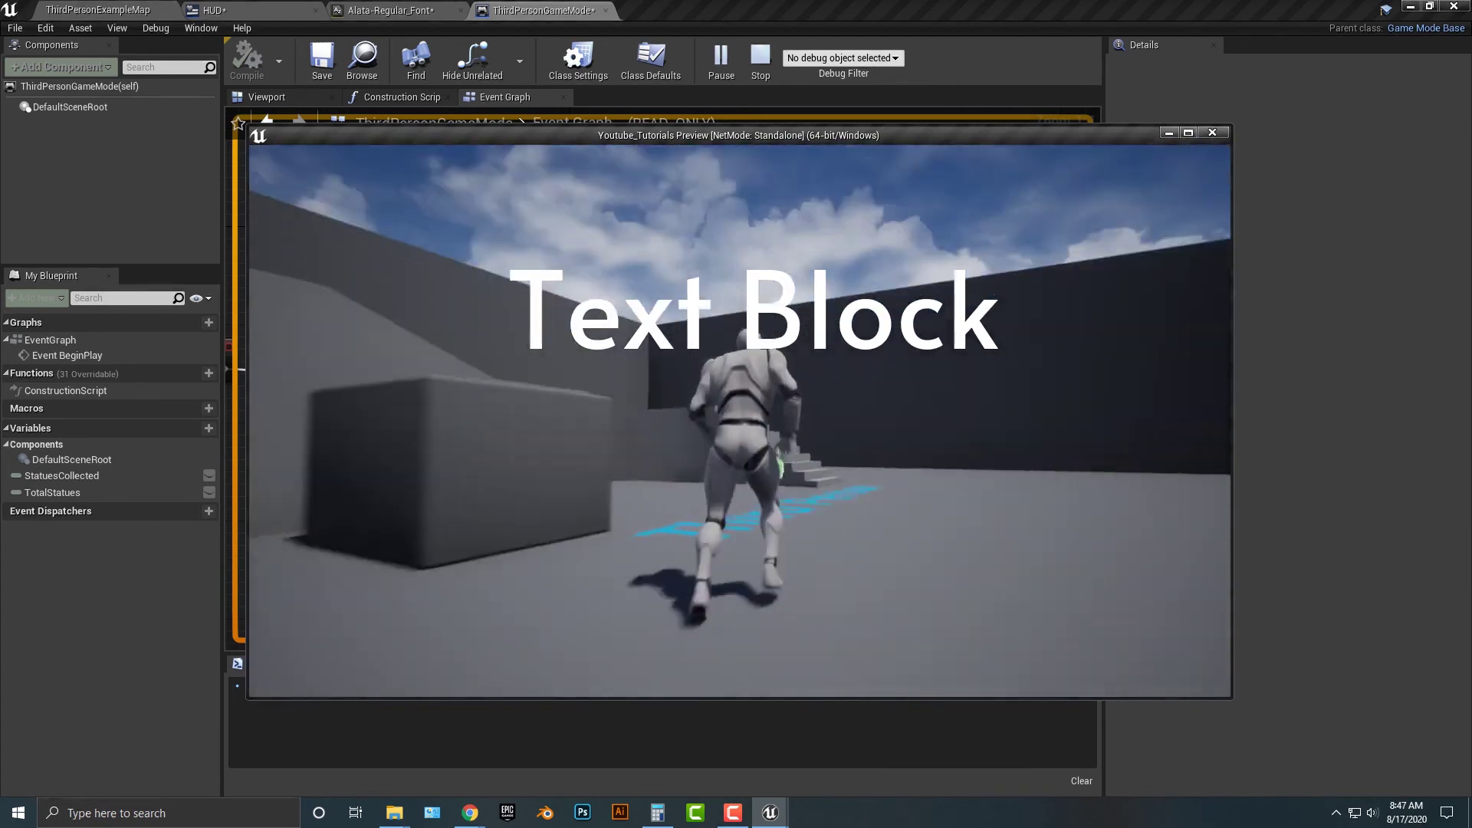
key(w)
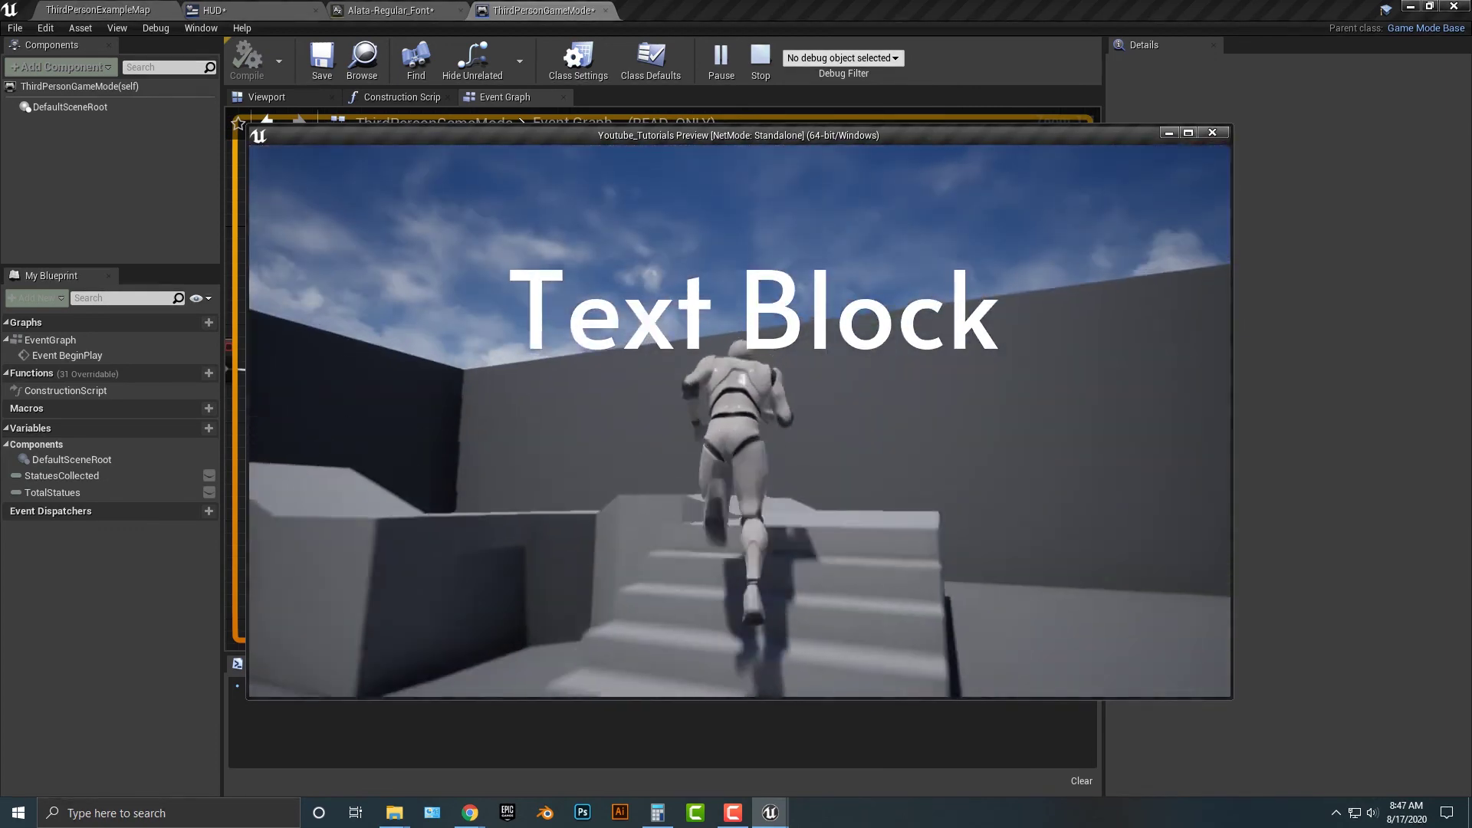
key(w)
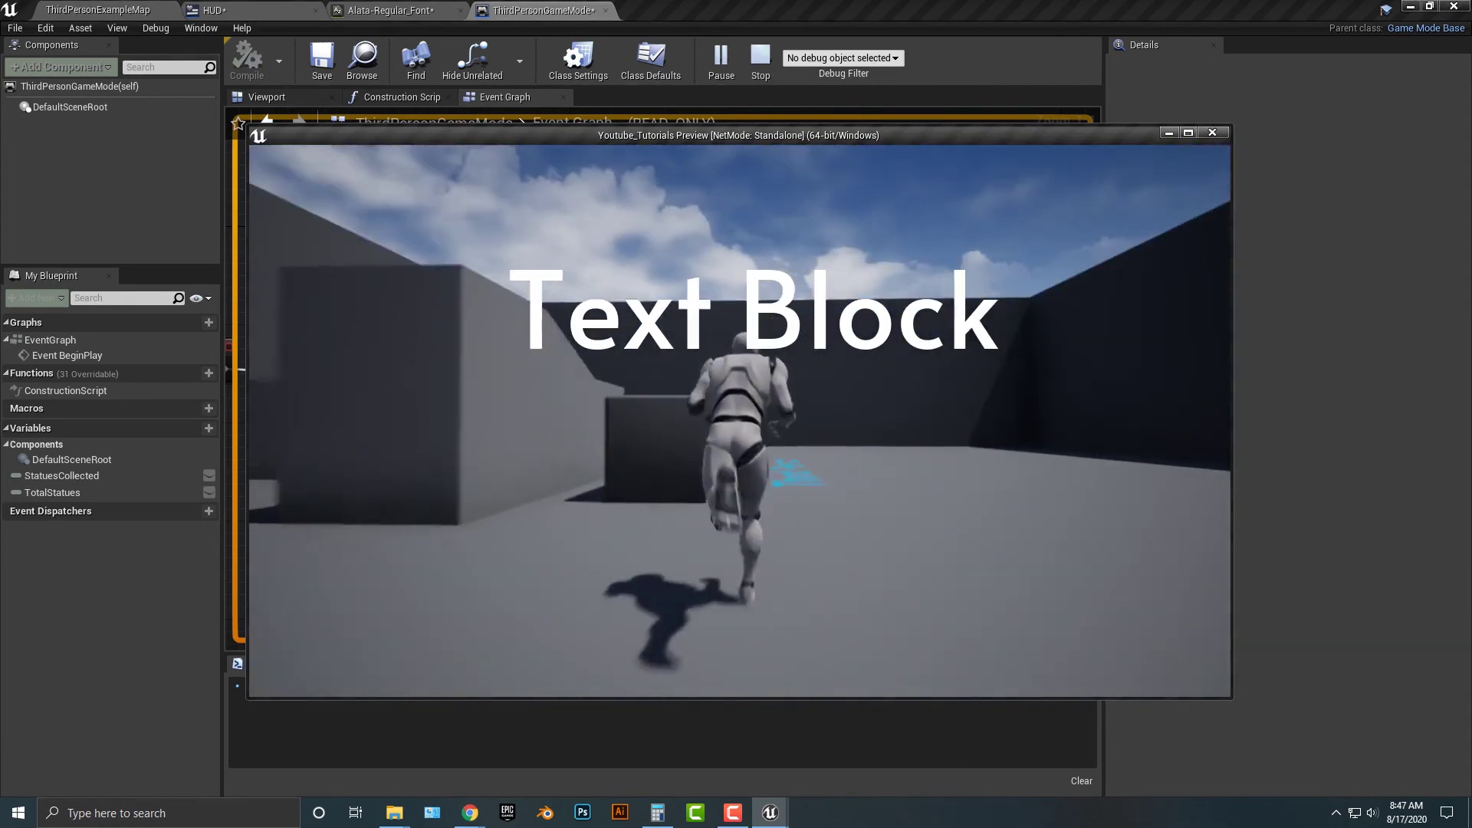
key(w)
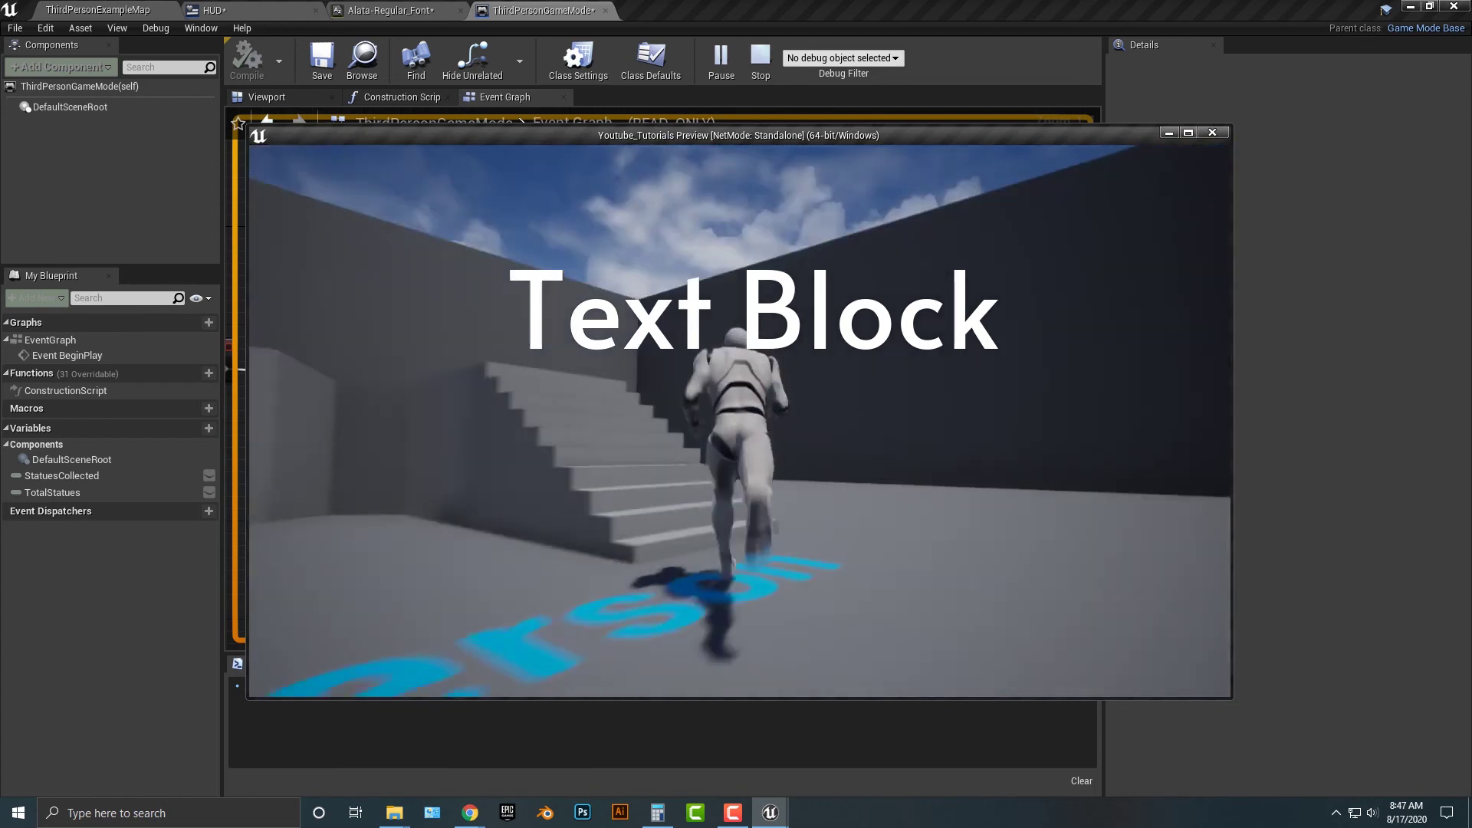
key(w)
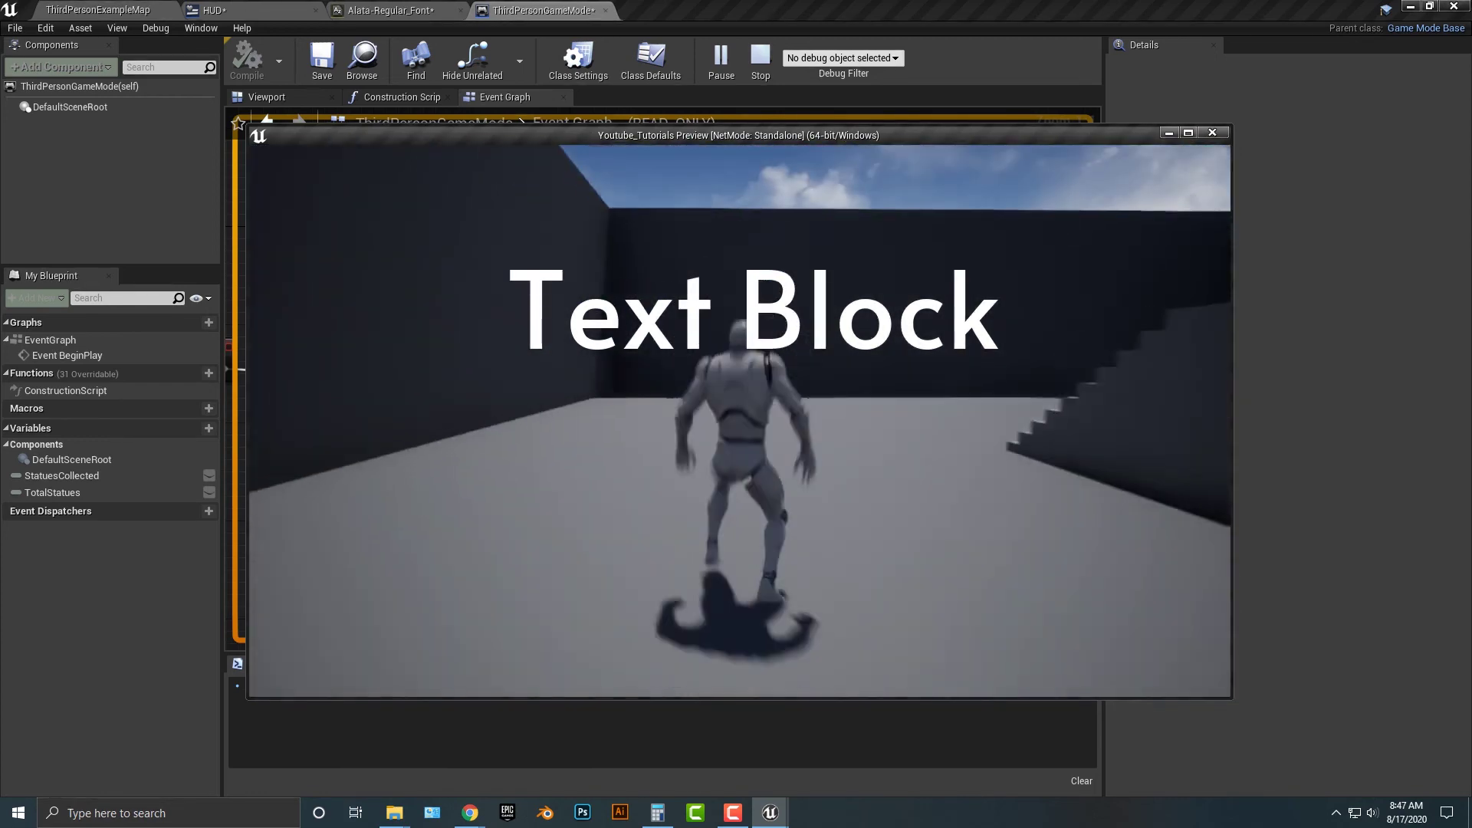
key(w)
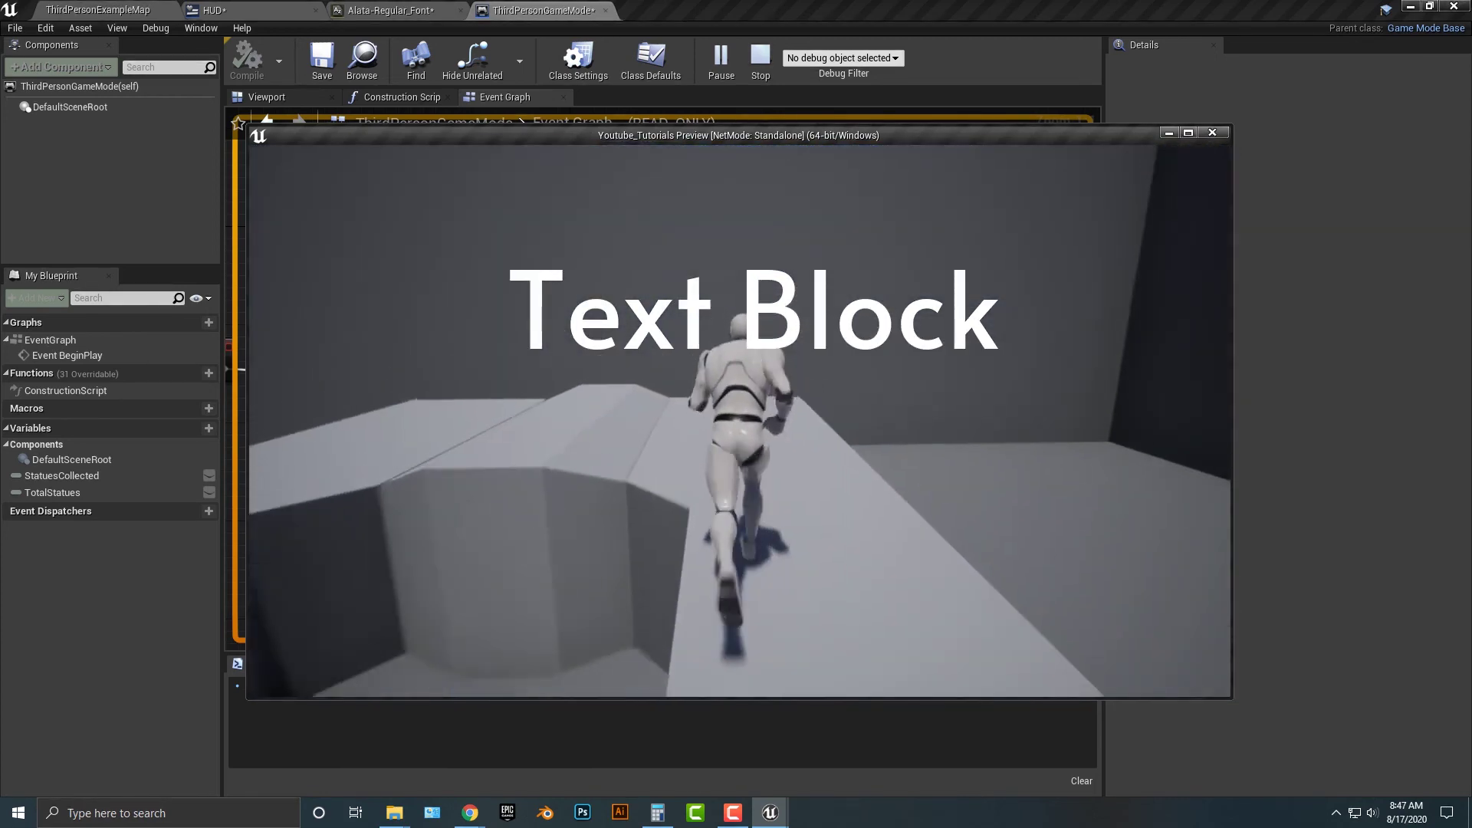
key(w)
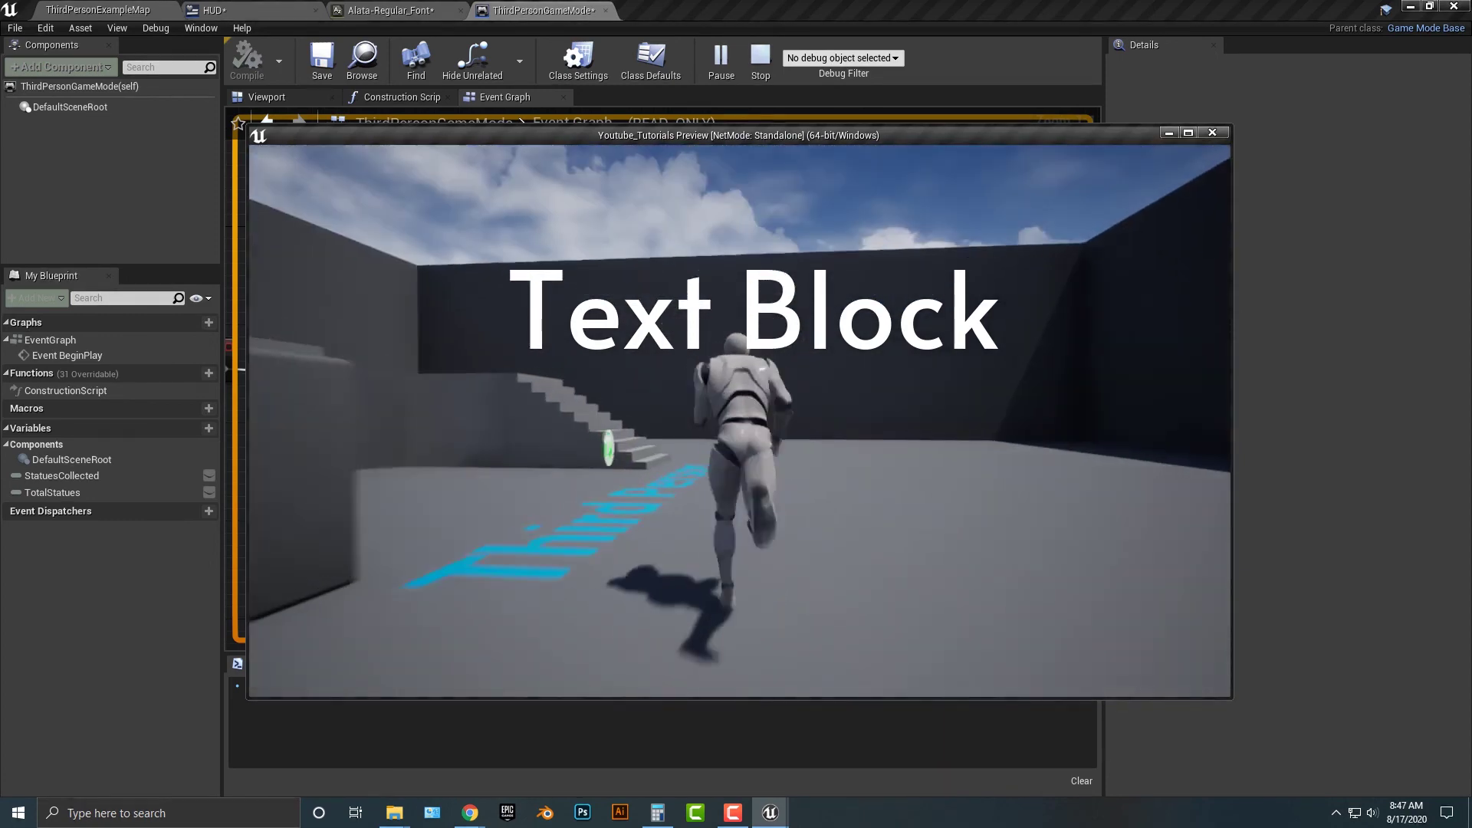
key(w)
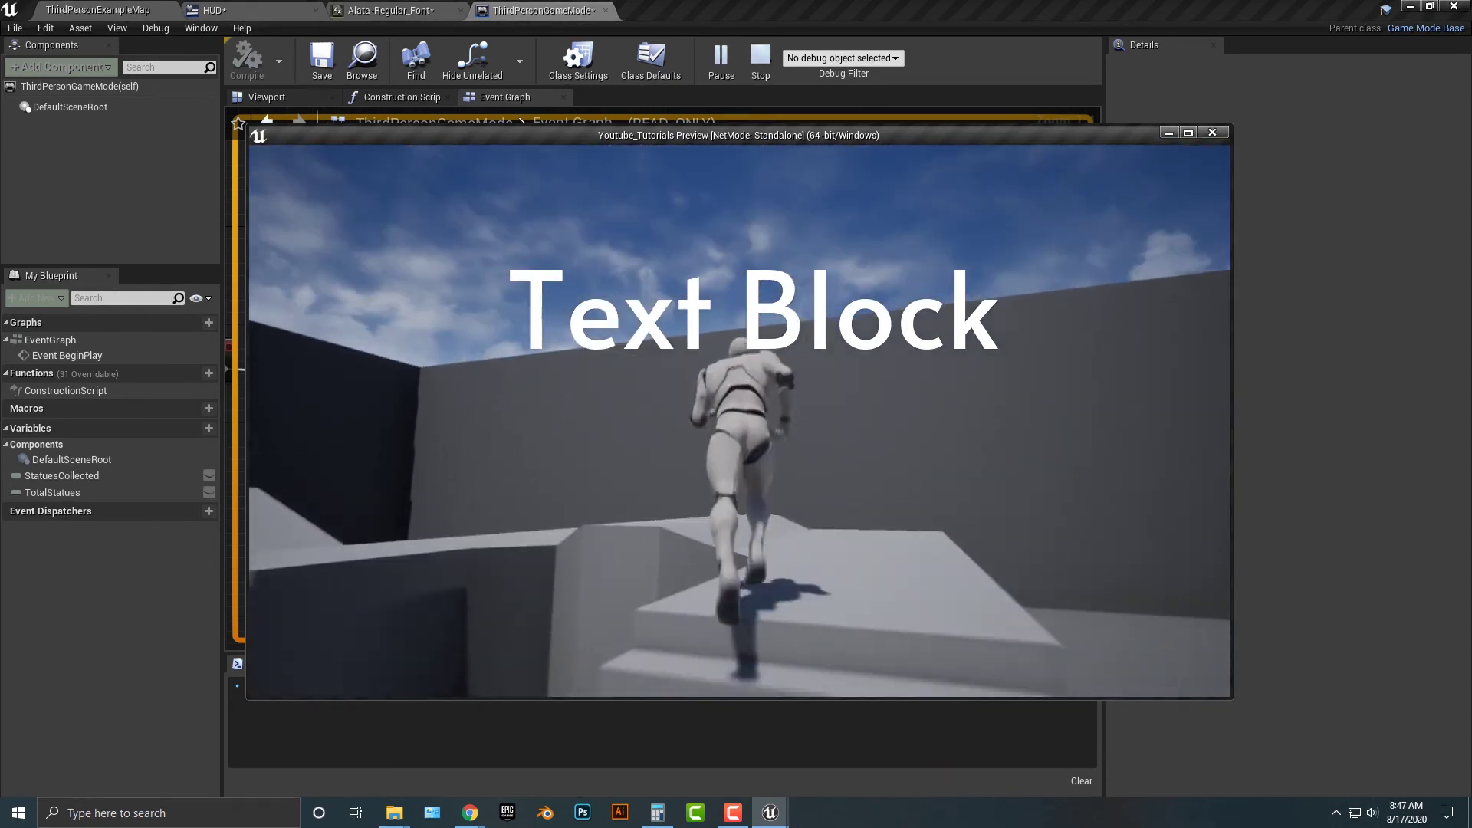
key(w)
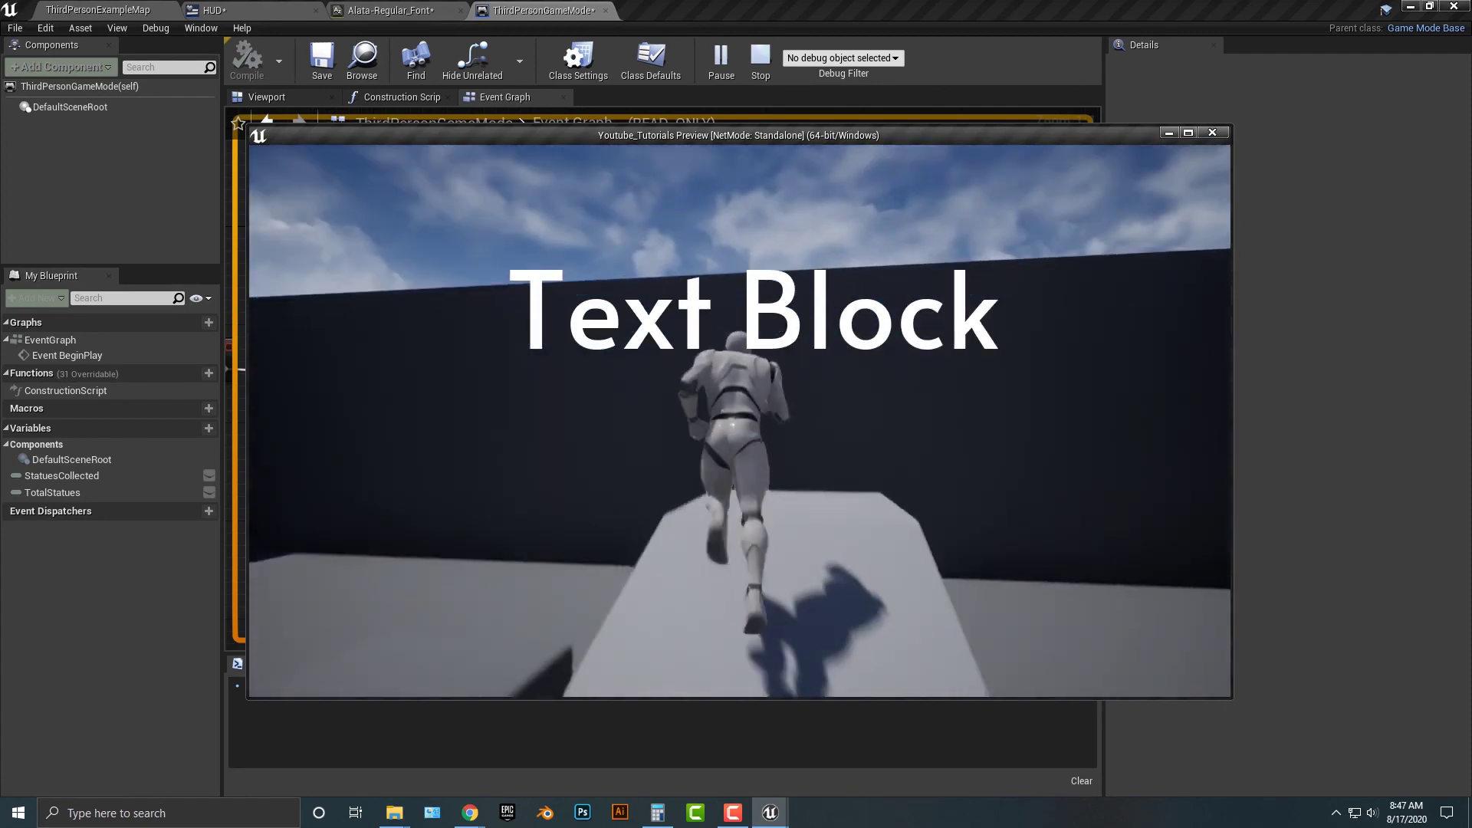
key(w)
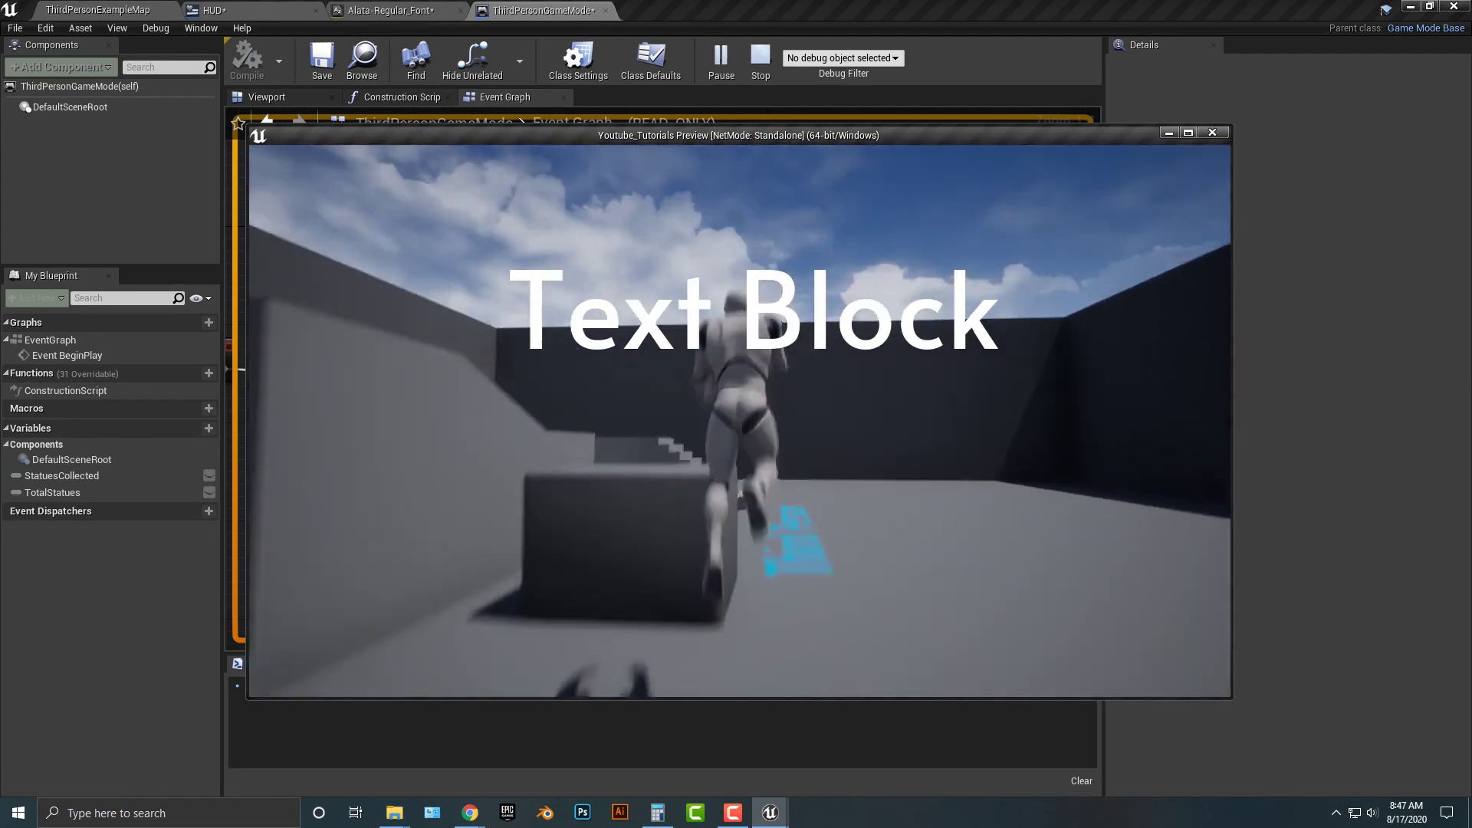
- Keep moving the character over the stairs, raised platforms and floor of the running preview to examine the on-screen HUD text from different views
key(w)
key(w)
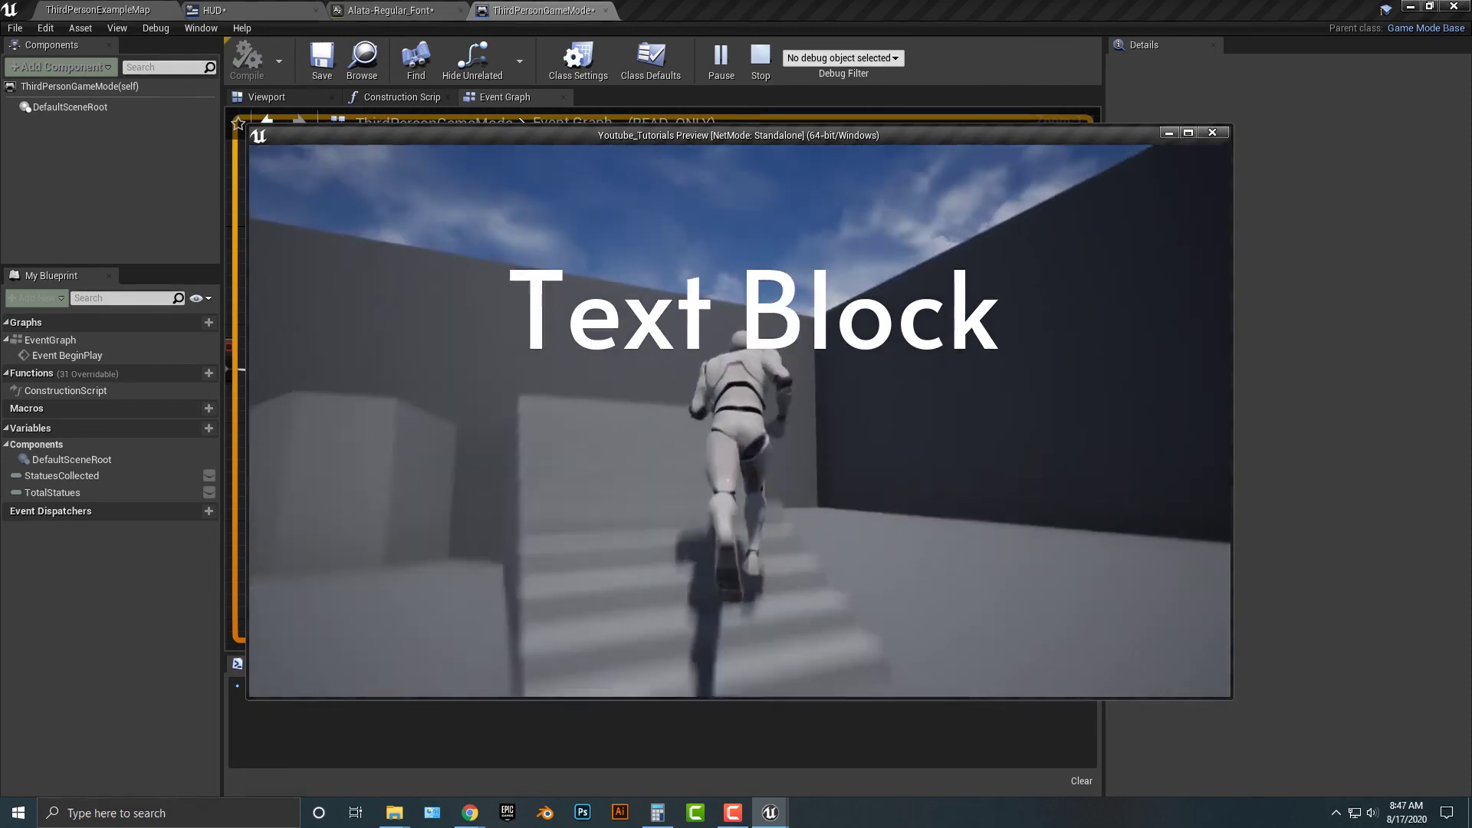
key(w)
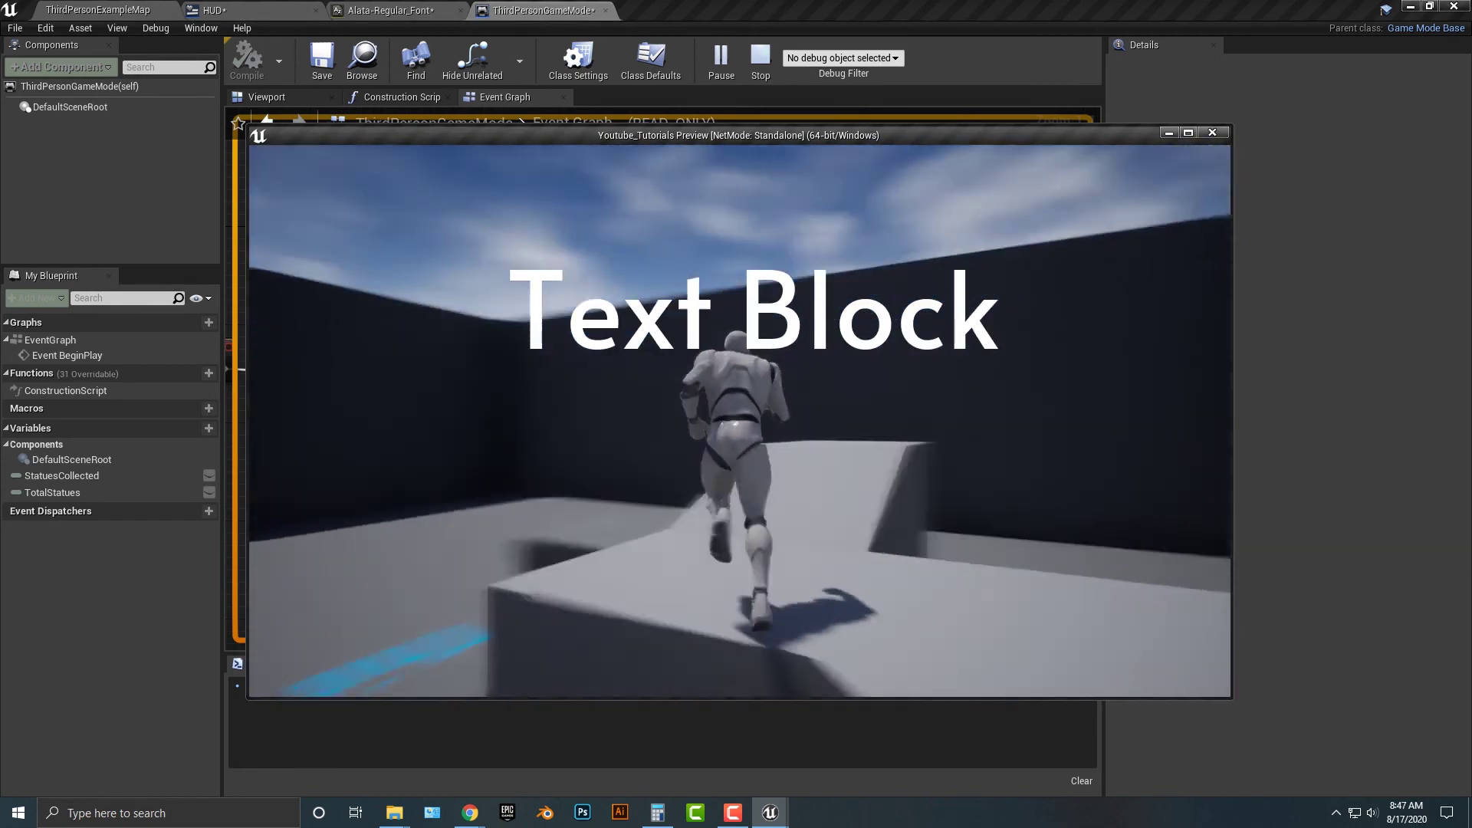
key(w)
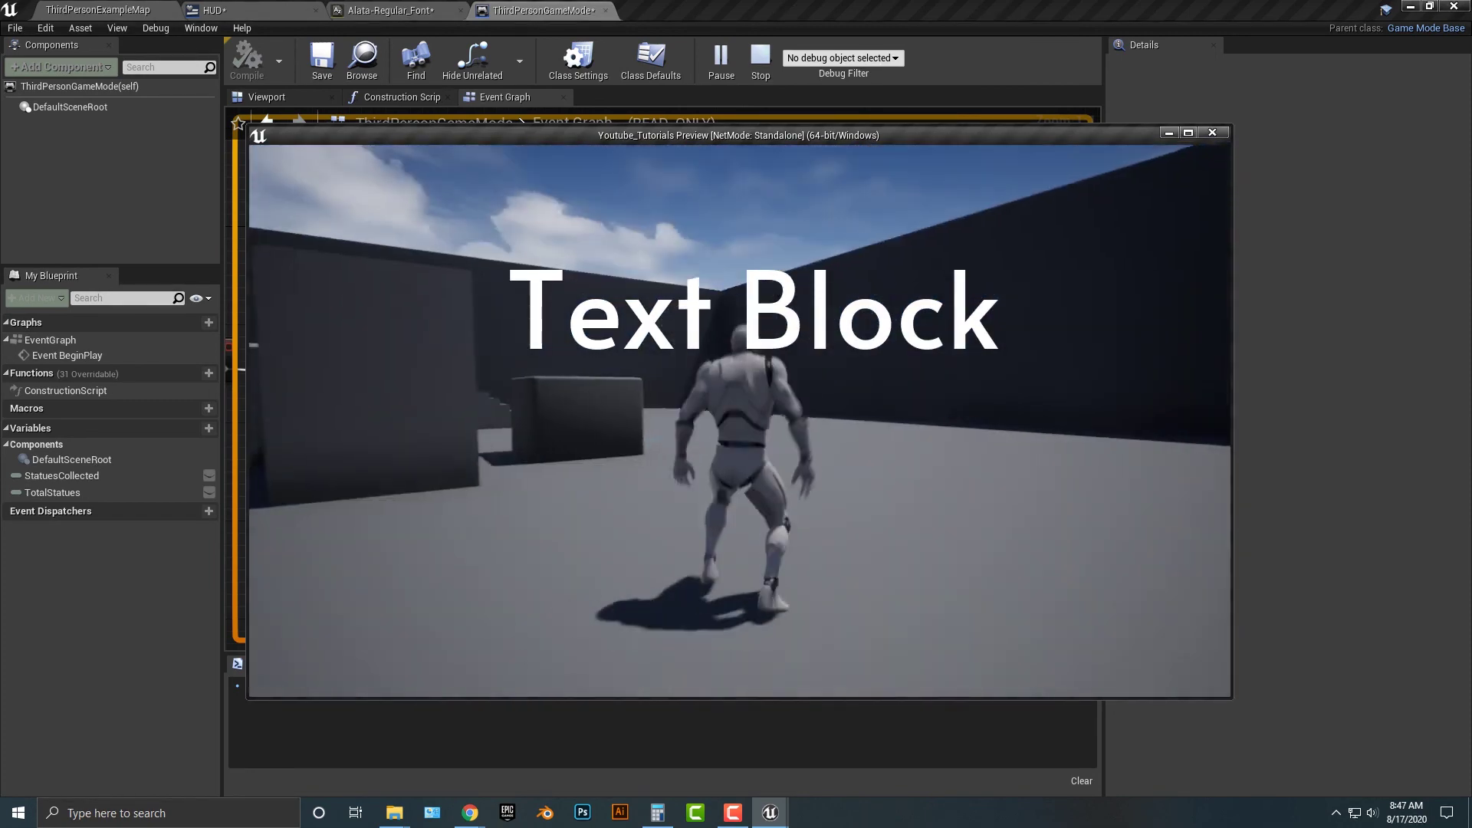
key(w)
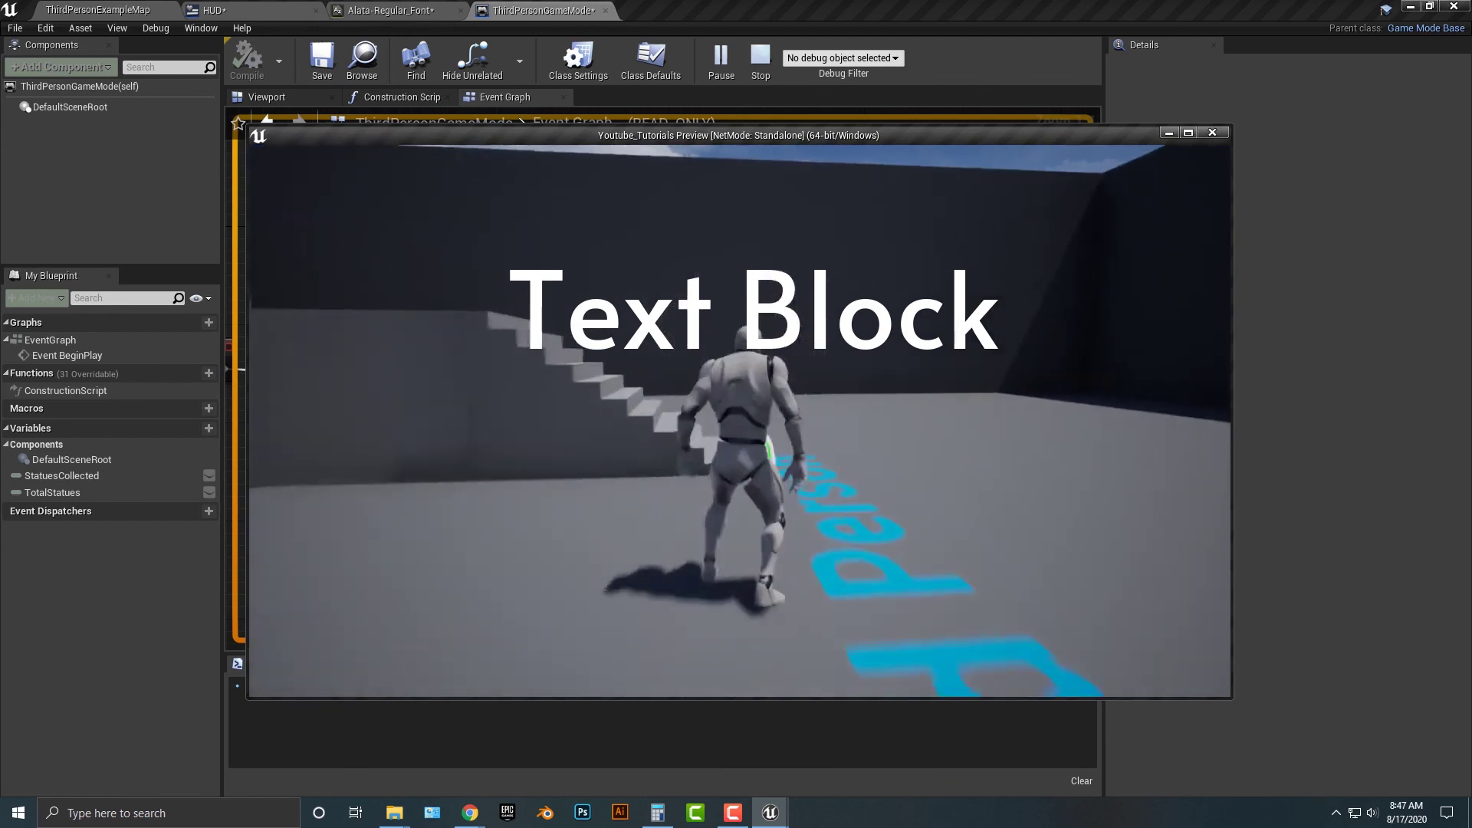
key(w)
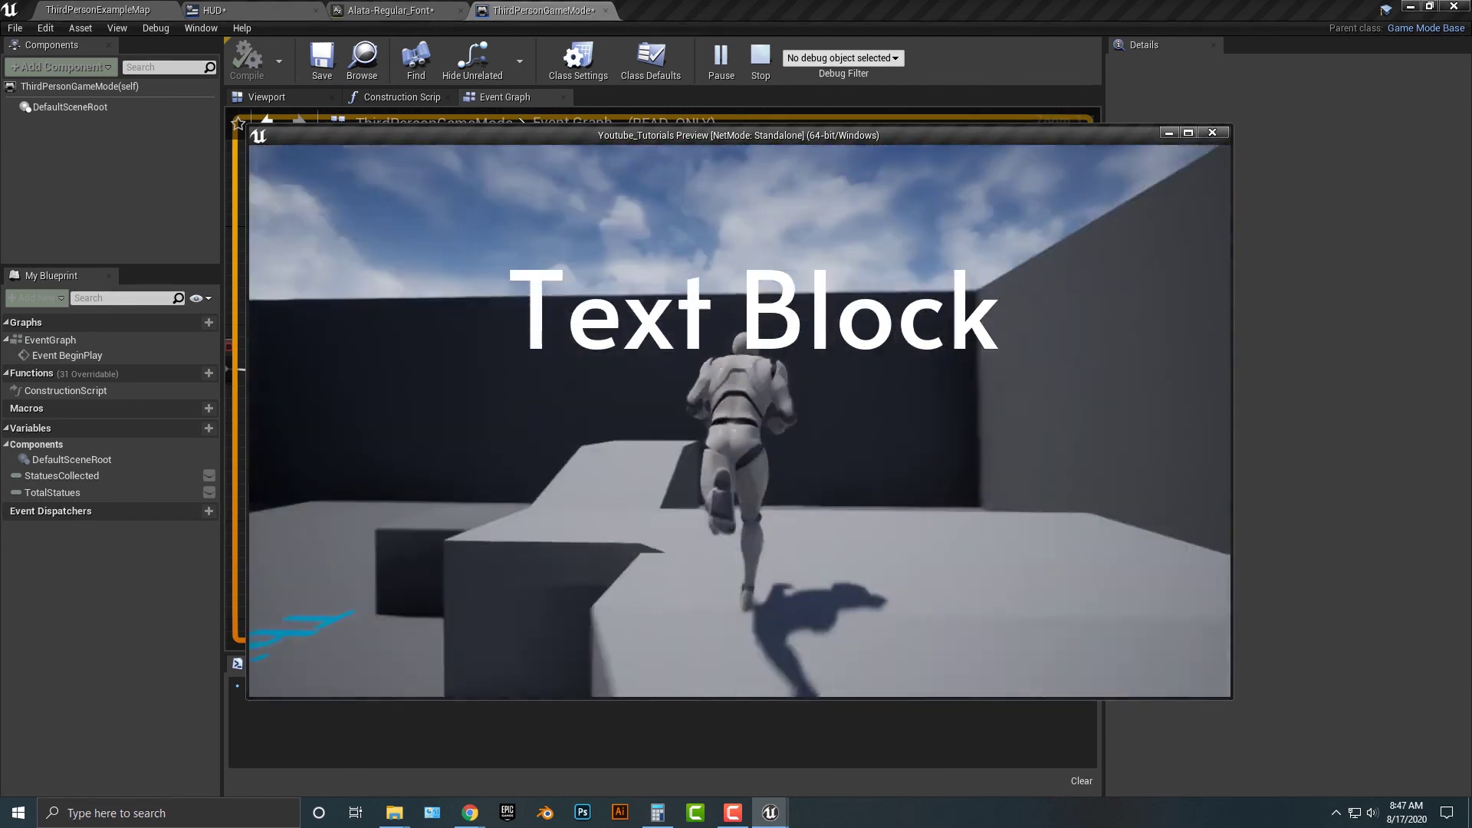
key(w)
key(space)
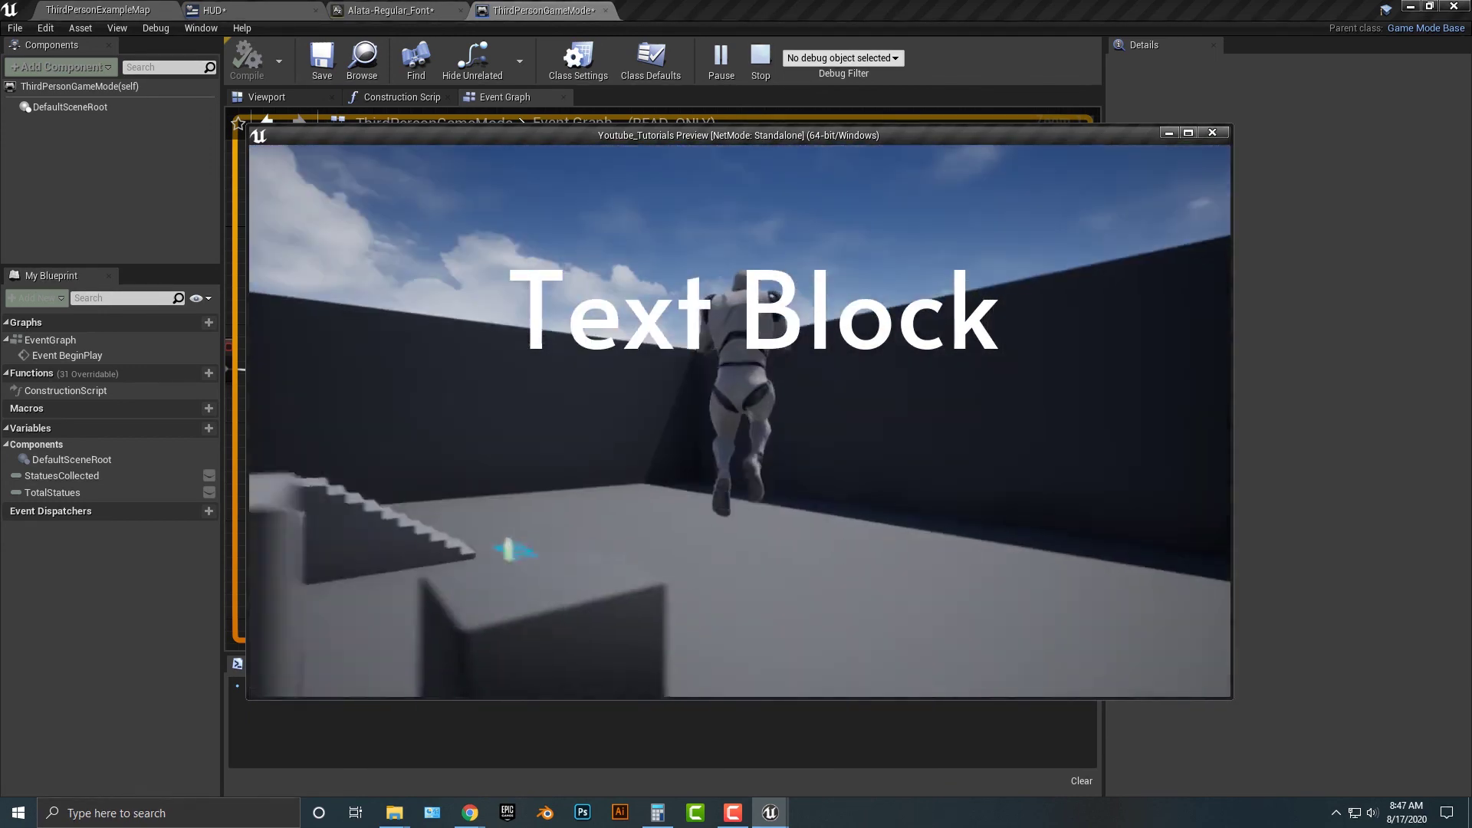
key(space)
key(w)
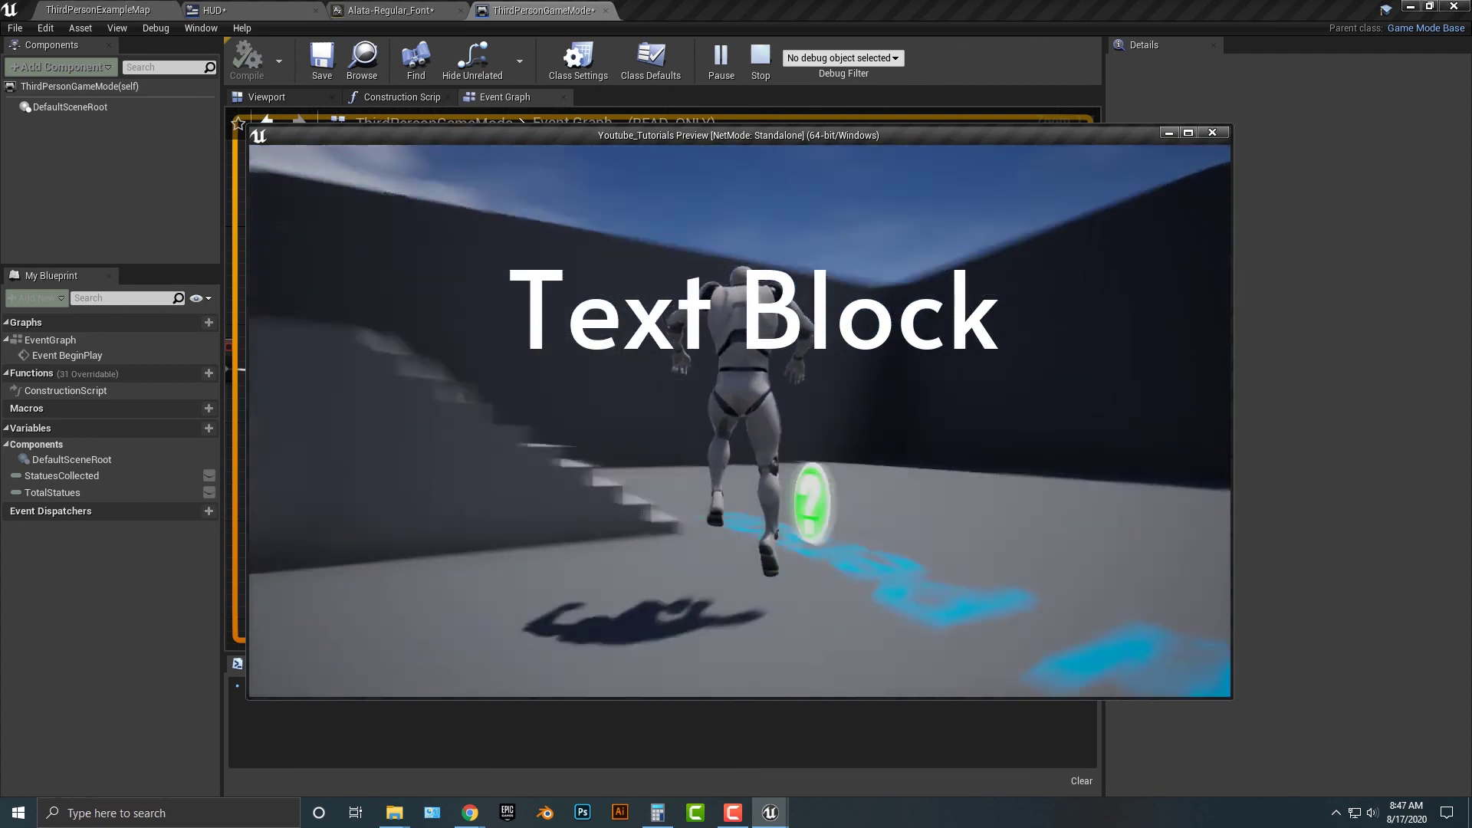
key(w)
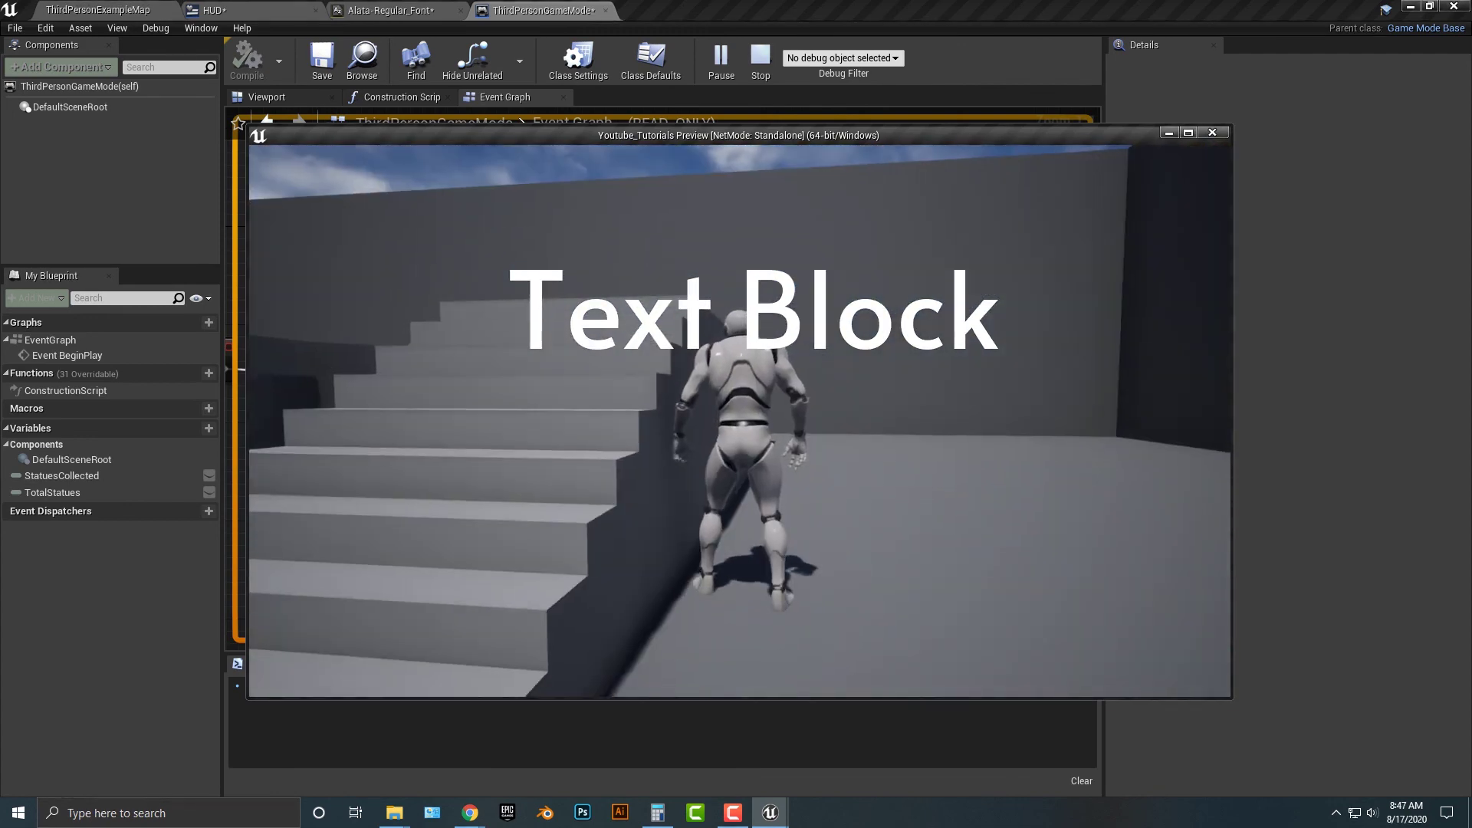